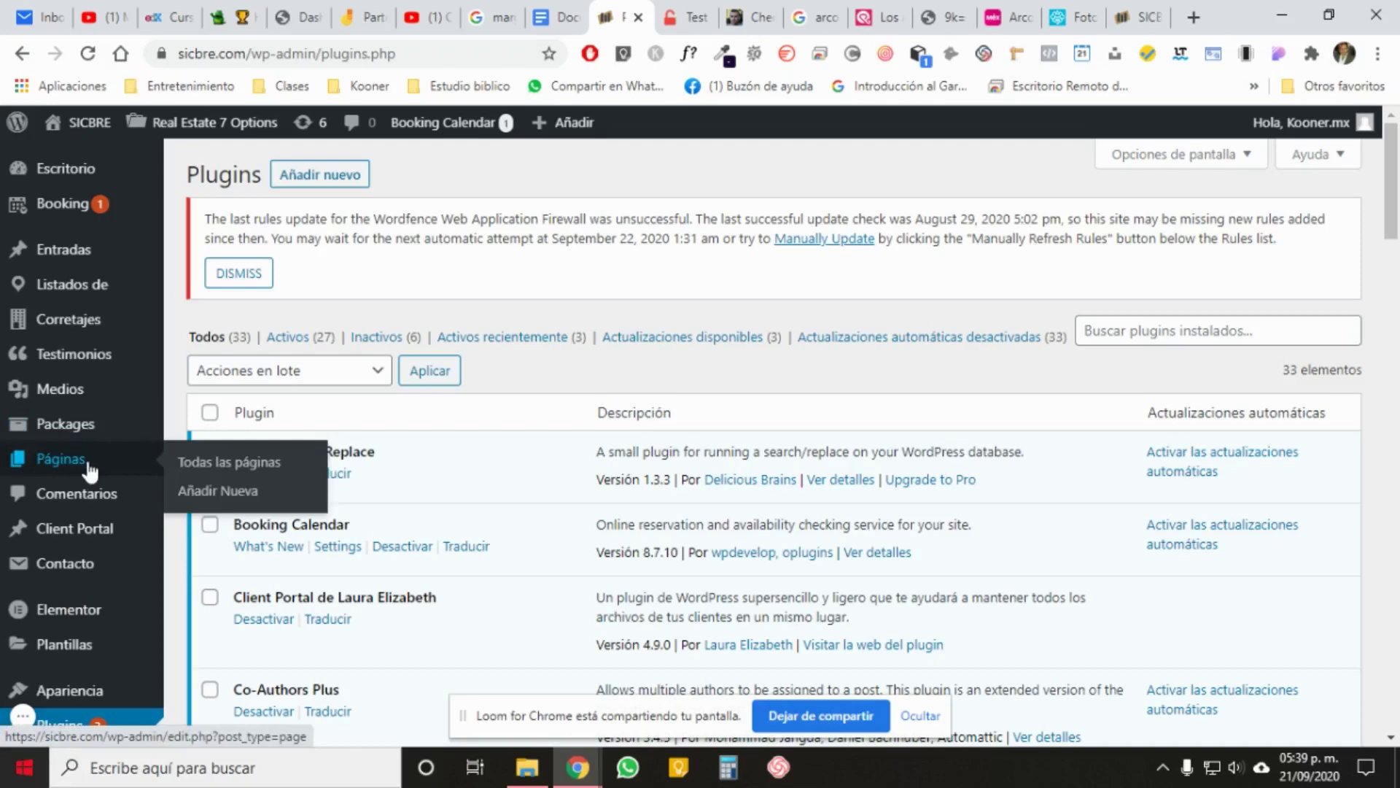
Step: Open the Better Search Replace tool in the WordPress admin
scroll(87, 470, down, 1)
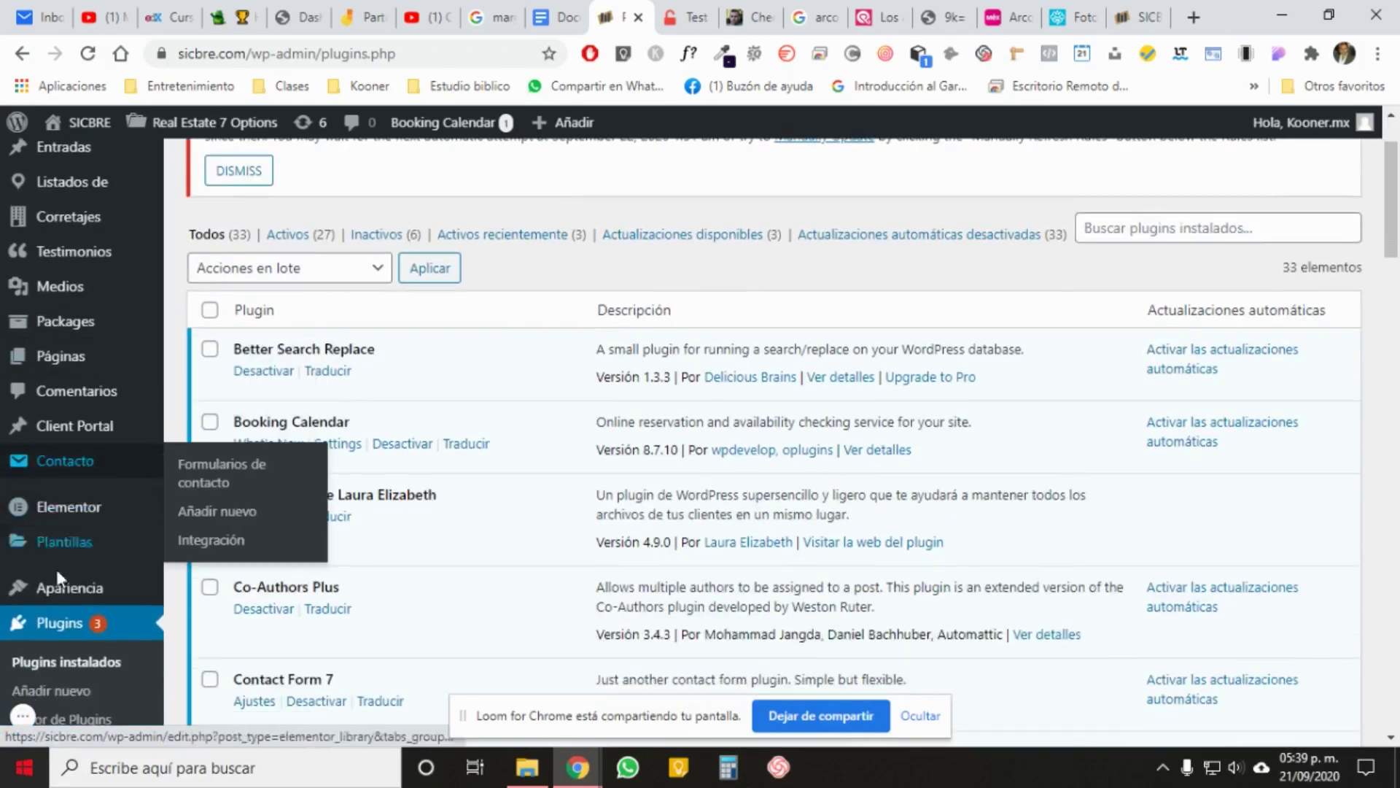
mouse_move(68, 576)
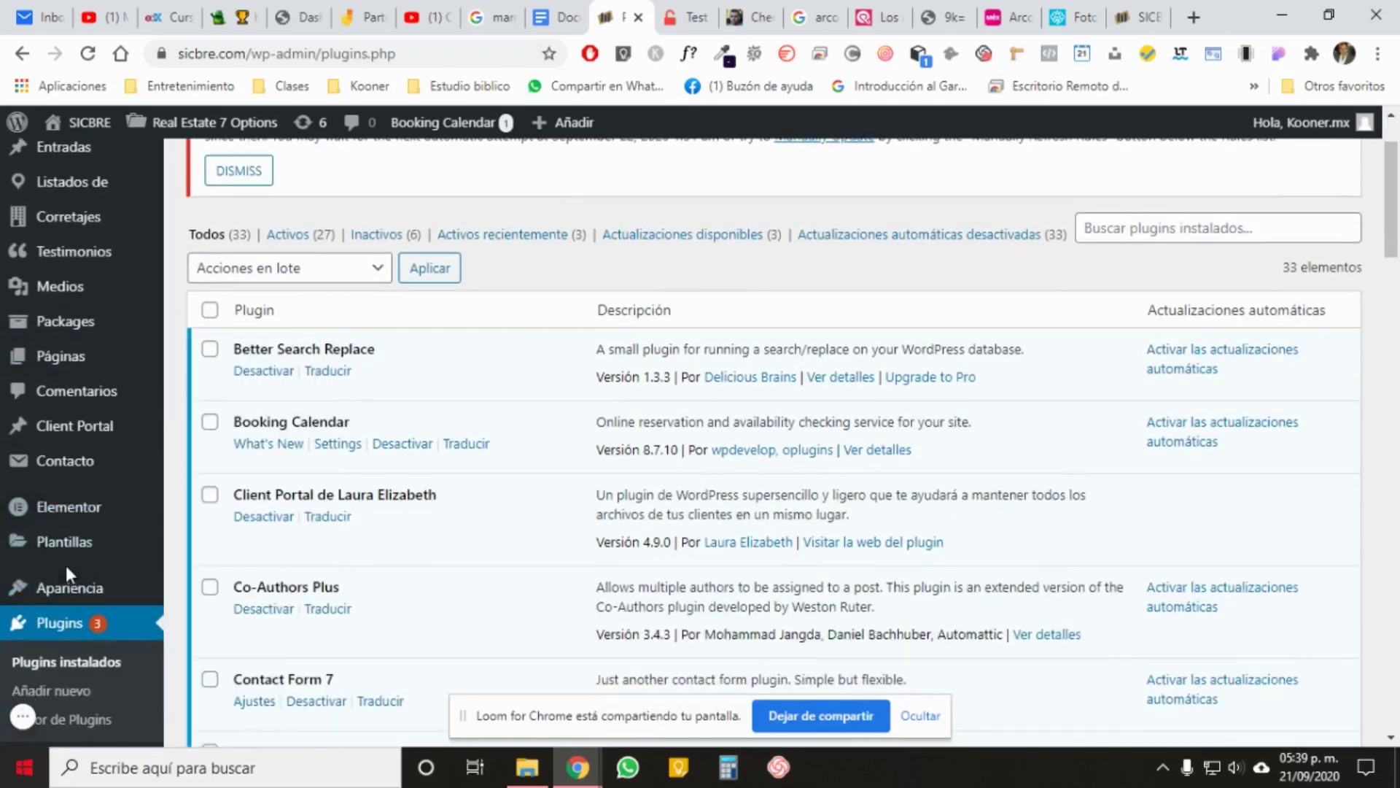
scroll(66, 566, down, 4)
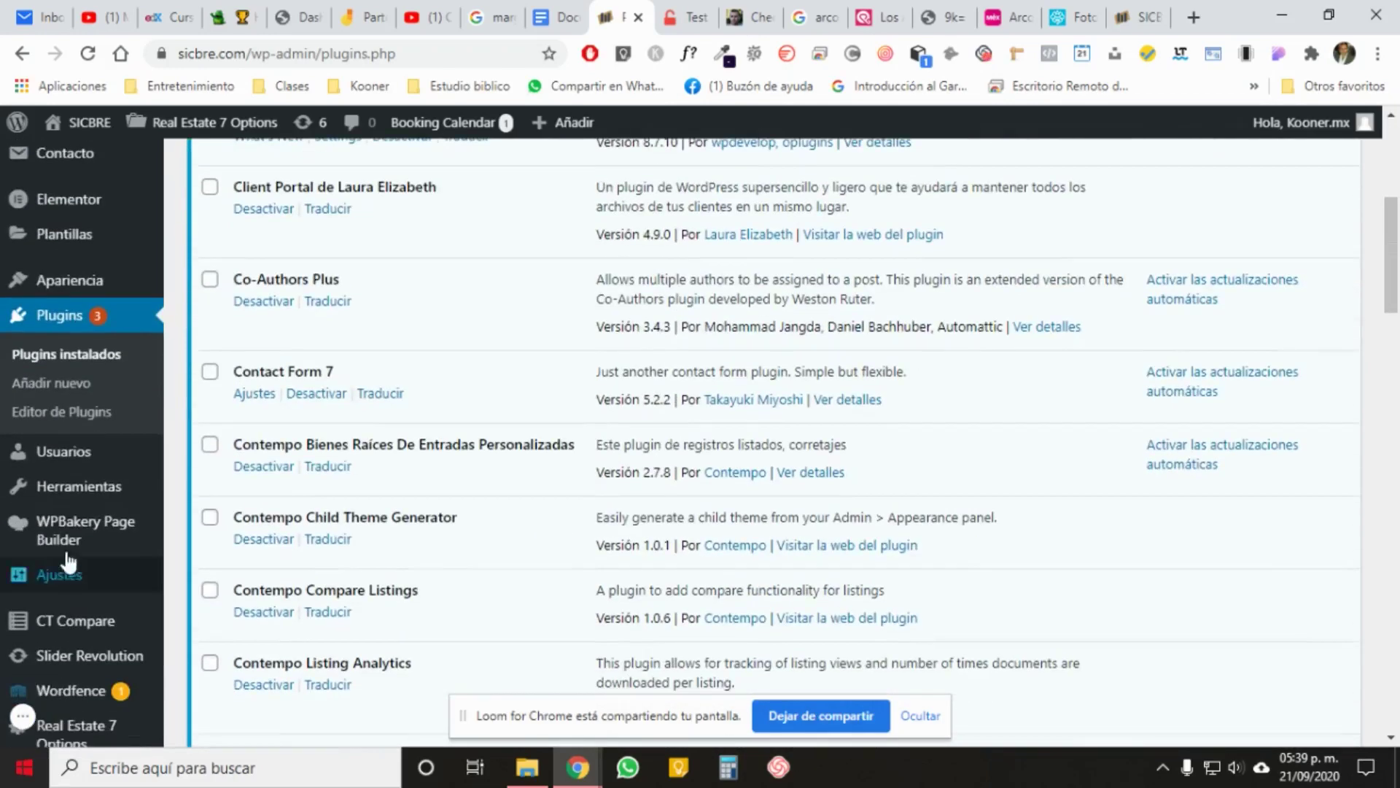
mouse_move(102, 498)
click(244, 657)
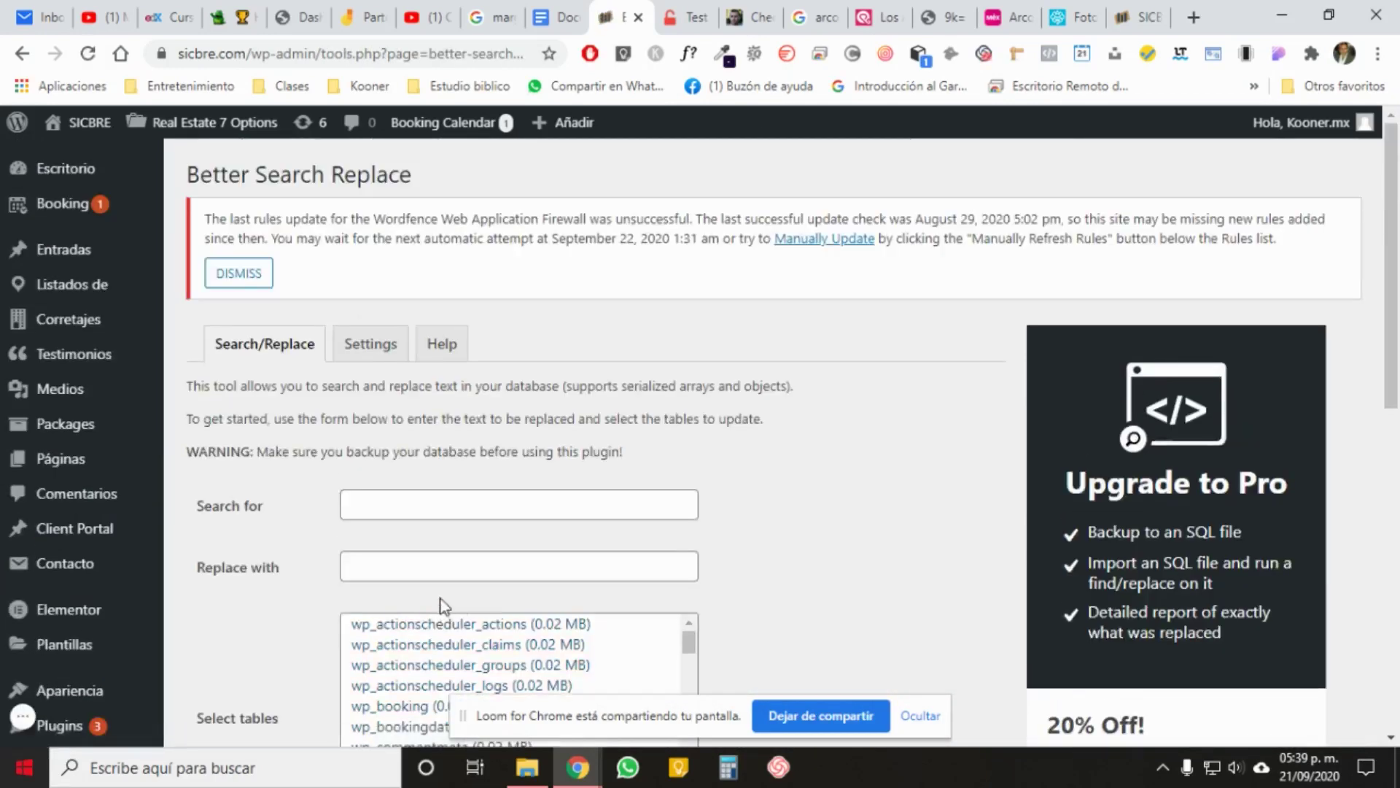
click(454, 503)
text(https:)
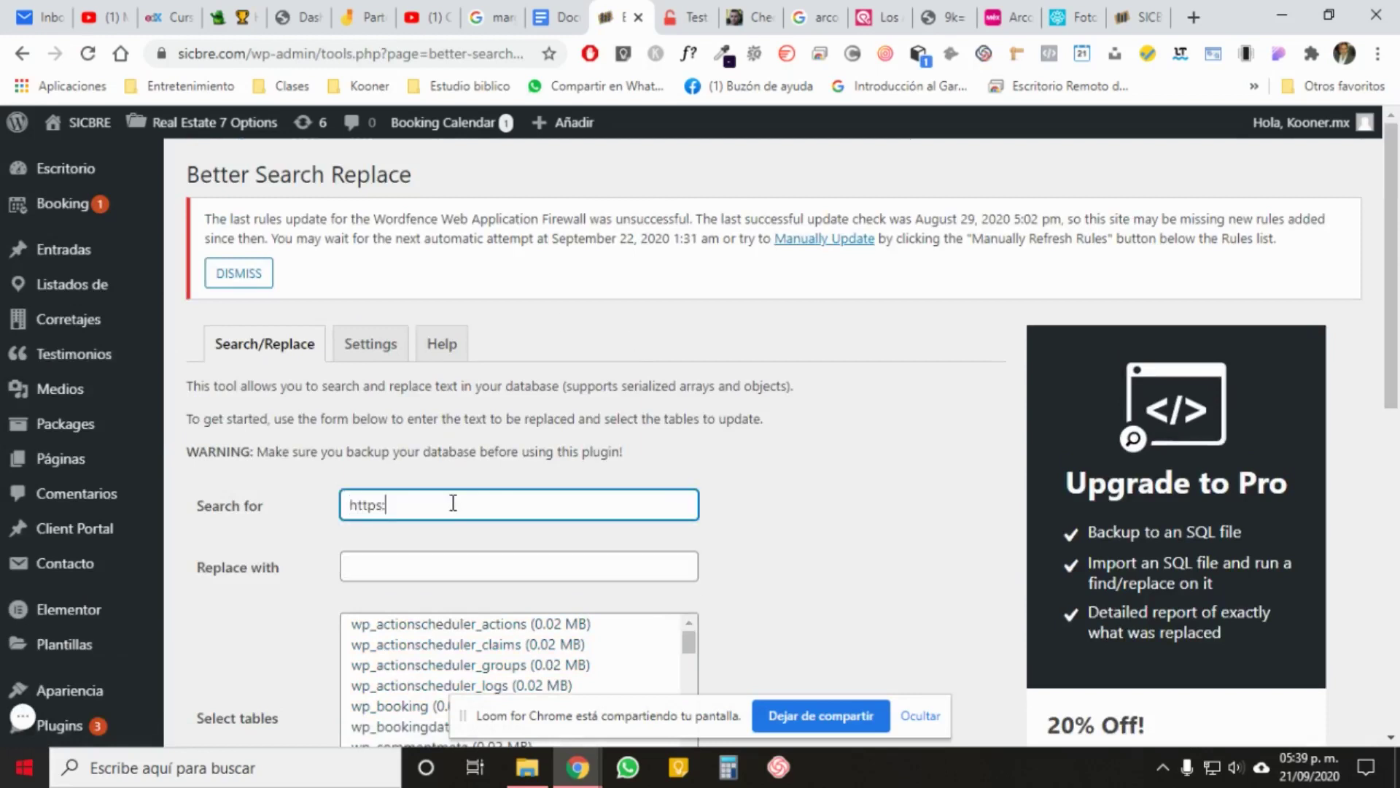
key(Tab)
text(ht)
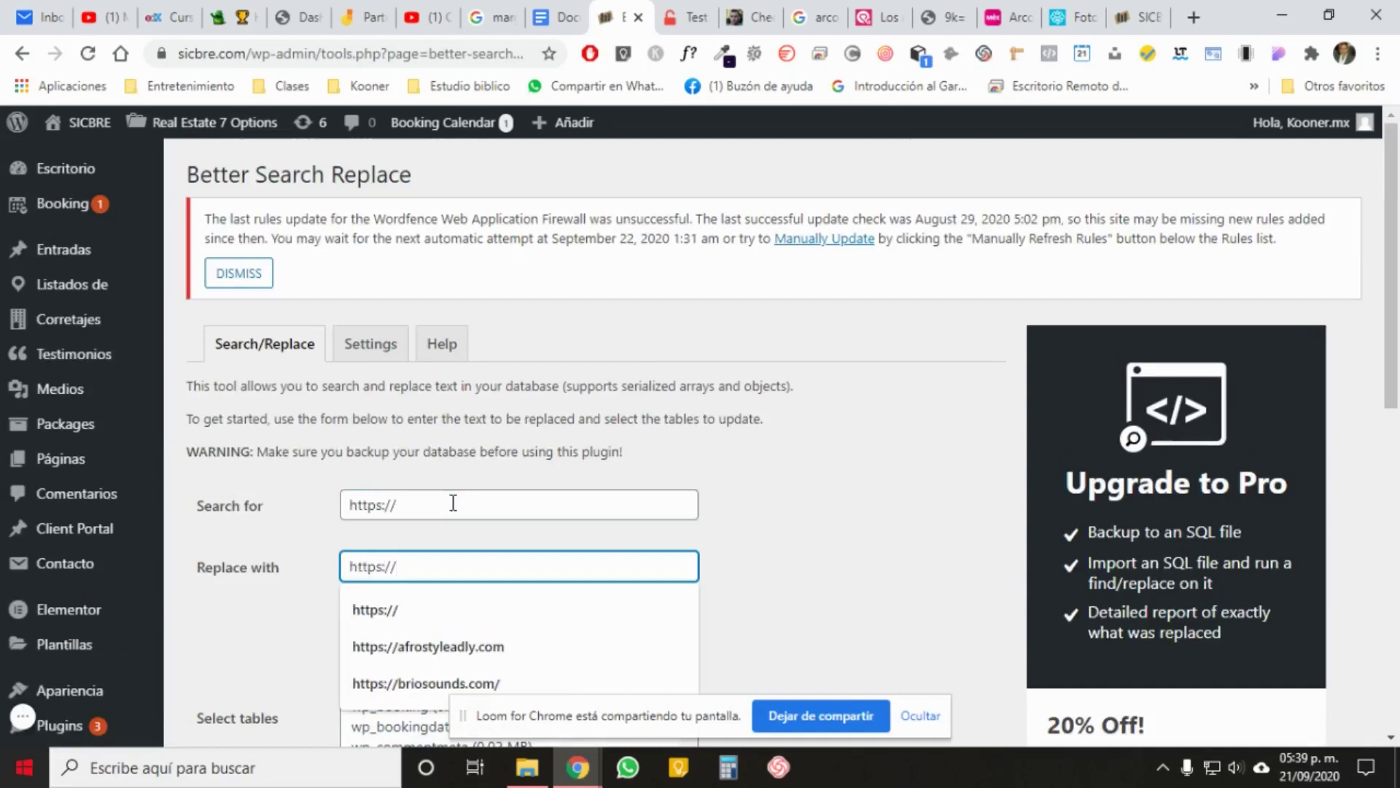
key(Return)
Step: Select all database tables from wp_actionscheduler_actions through wp_wslusersprofiles for the replacement
drag(533, 678, 669, 624)
scroll(669, 575, down, 5)
scroll(850, 541, up, 1)
scroll(850, 555, down, 7)
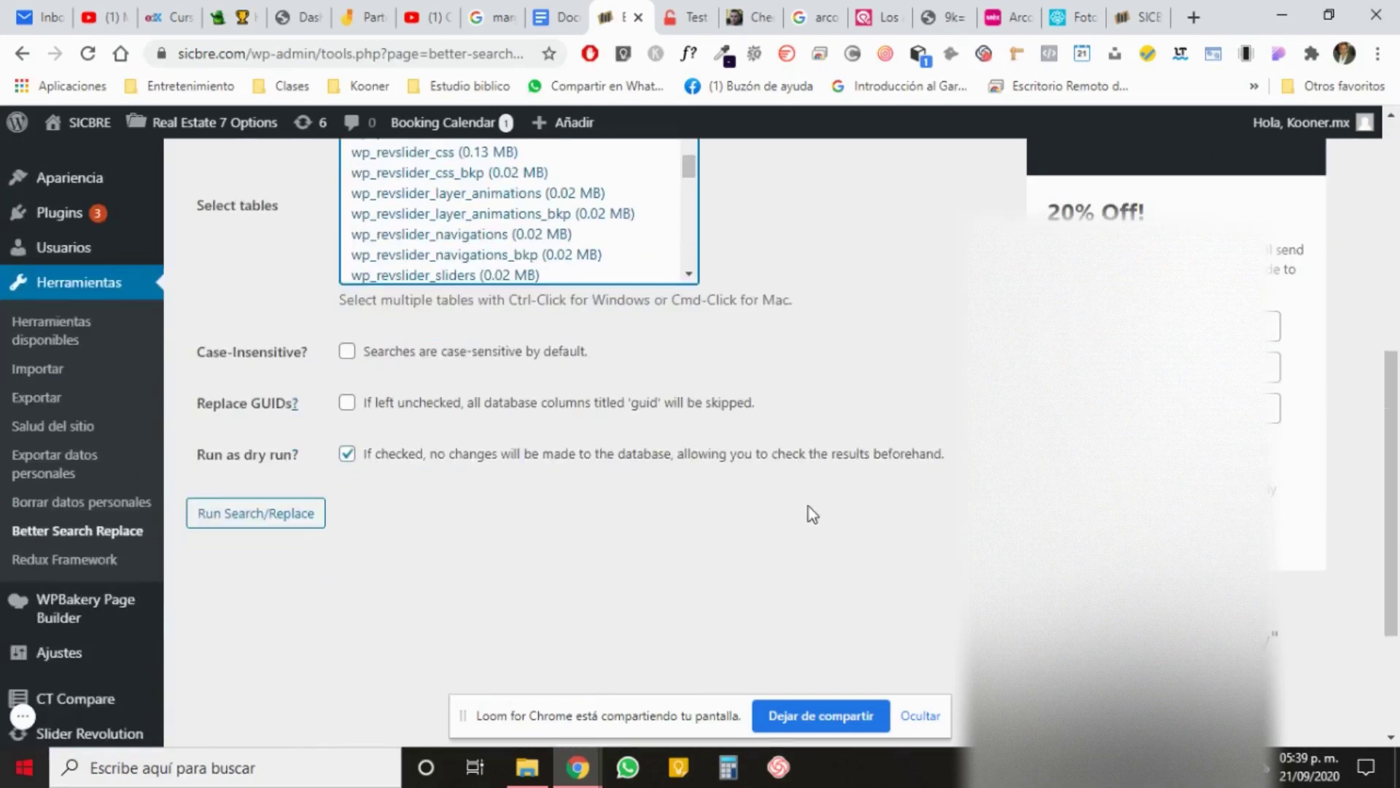
scroll(808, 506, up, 4)
drag(685, 482, 632, 440)
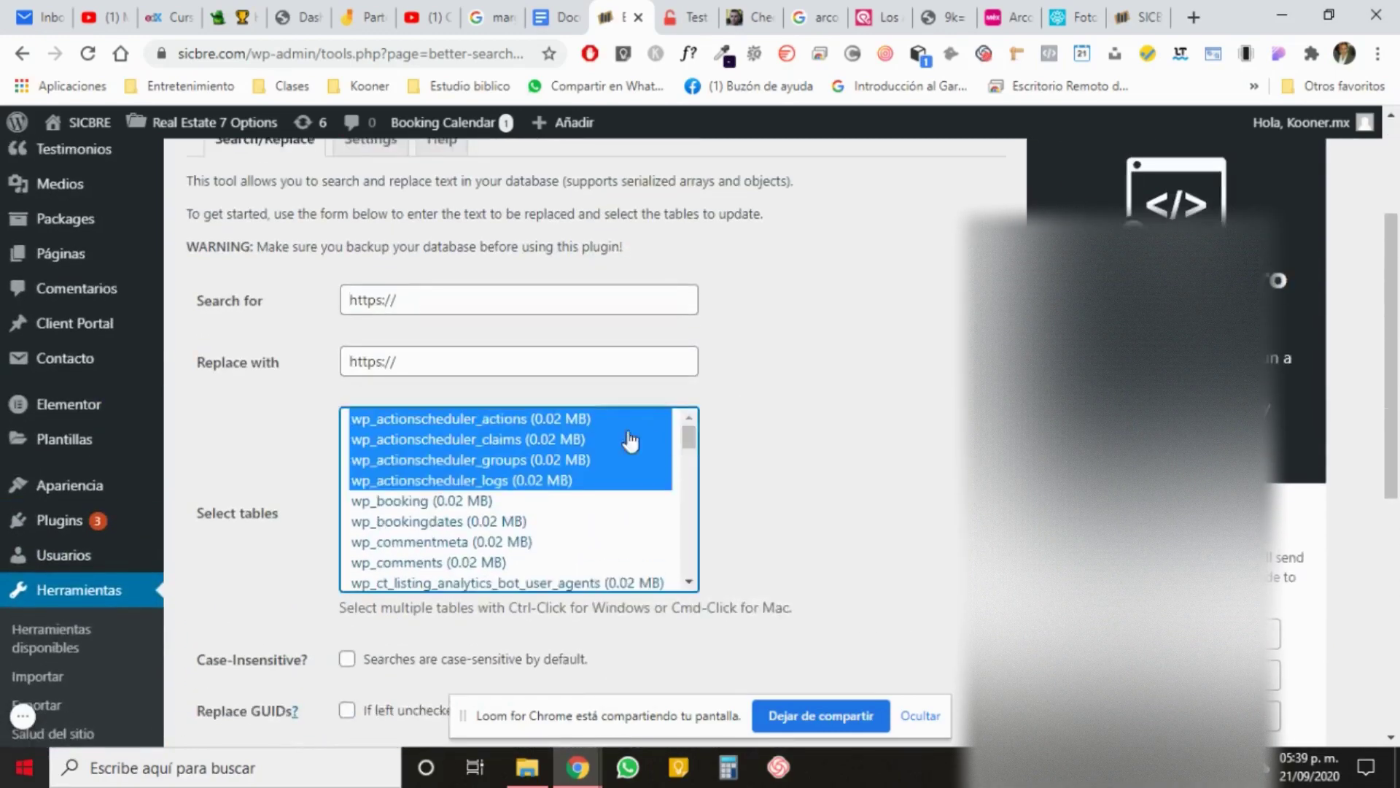
click(611, 420)
scroll(694, 576, down, 5)
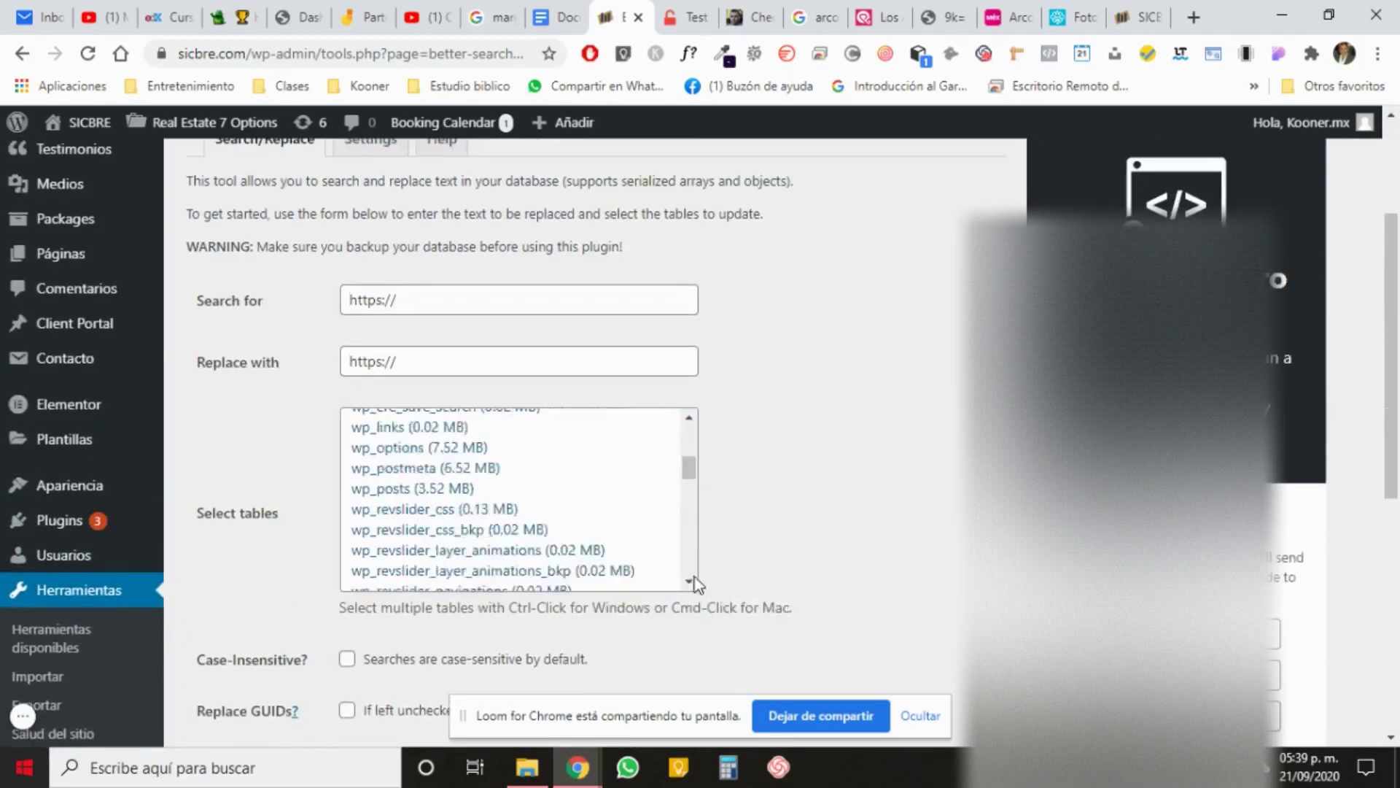
drag(690, 503, 689, 589)
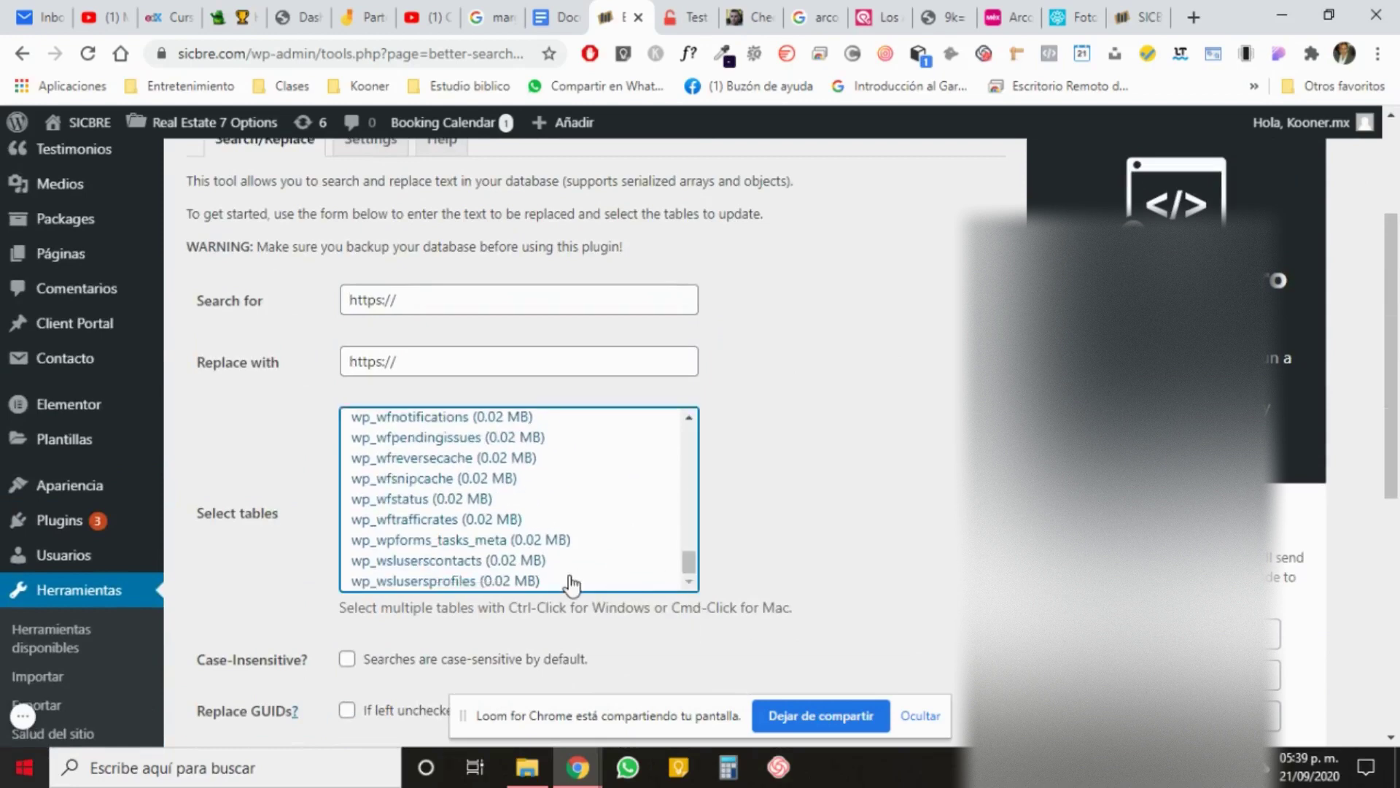
shift+click(572, 581)
Step: Disable the dry run option and run the search/replace on the selected tables
scroll(838, 518, down, 3)
click(347, 556)
click(347, 555)
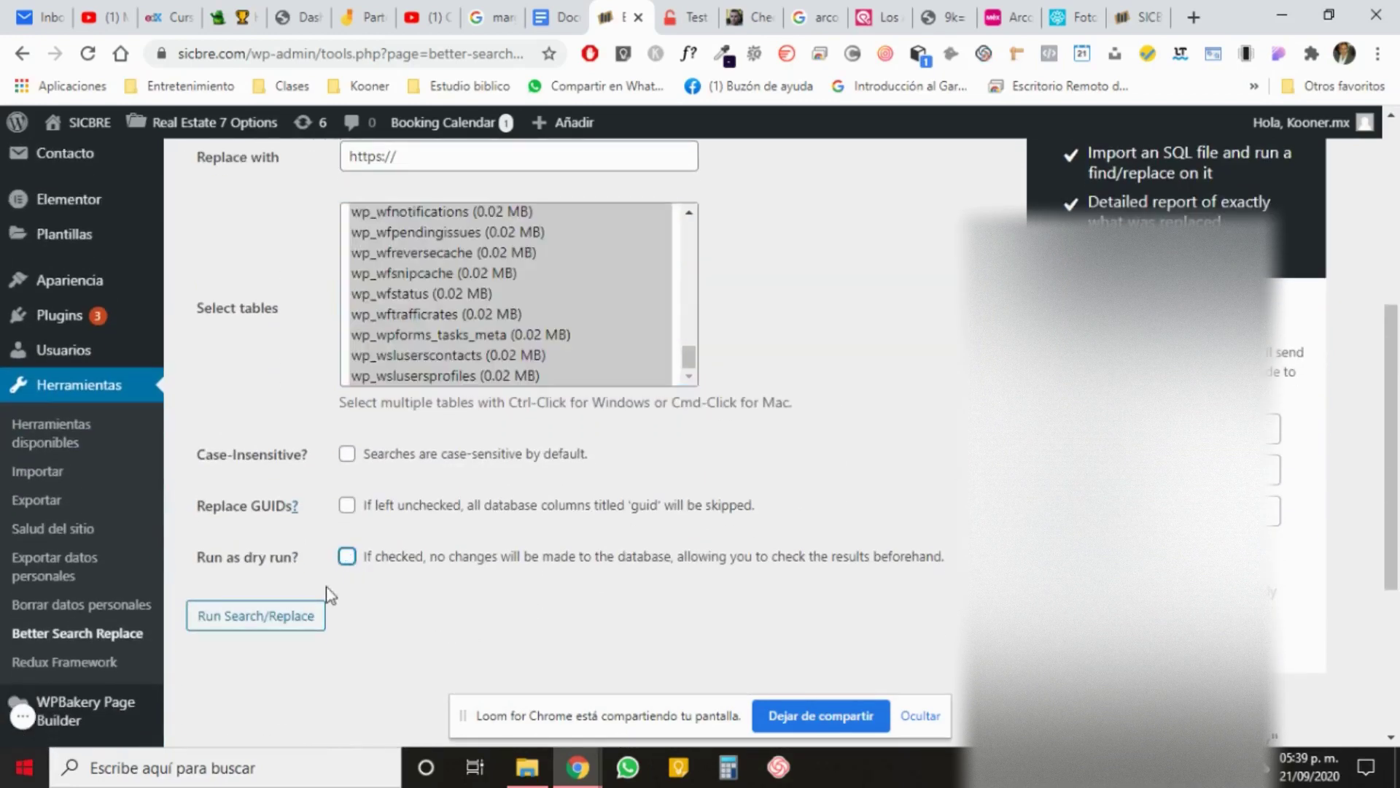
click(281, 623)
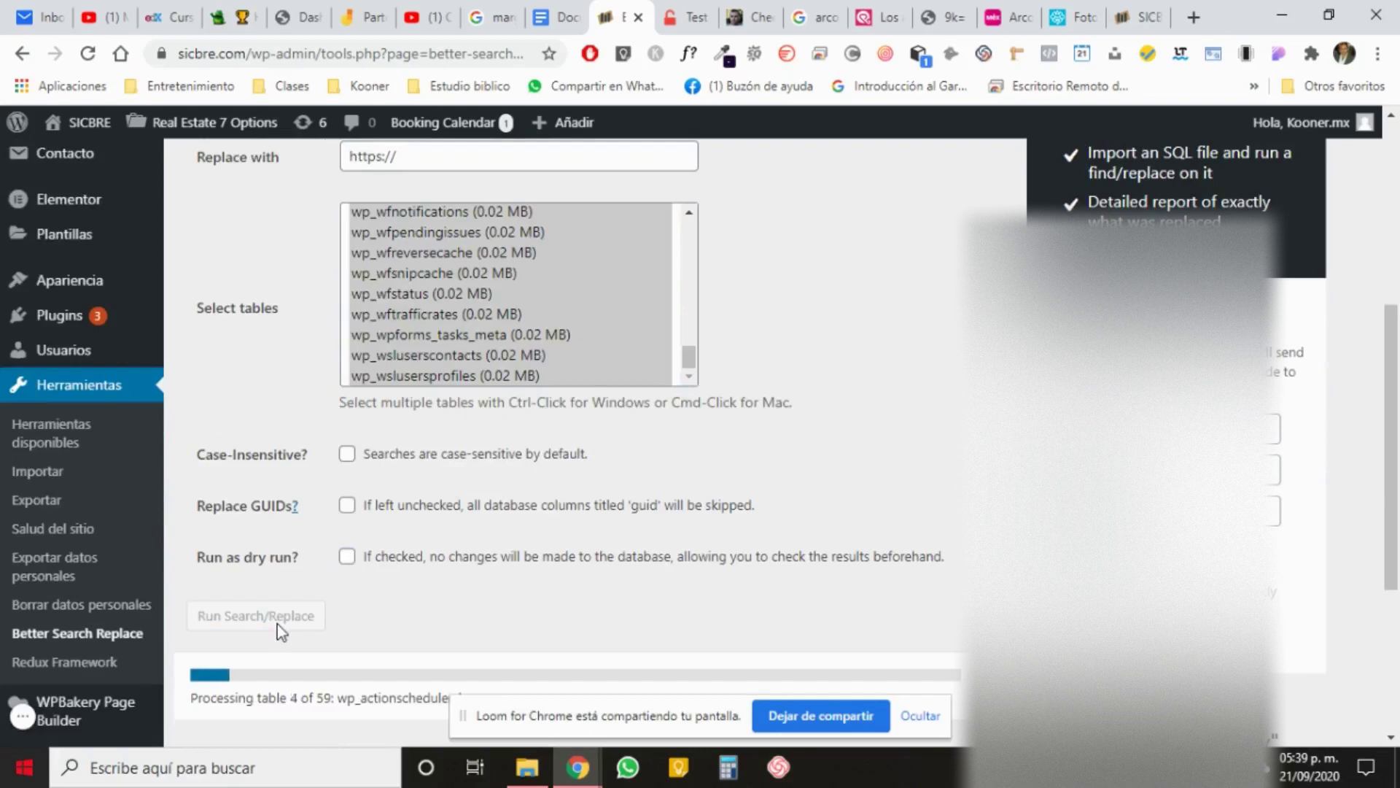
click(908, 718)
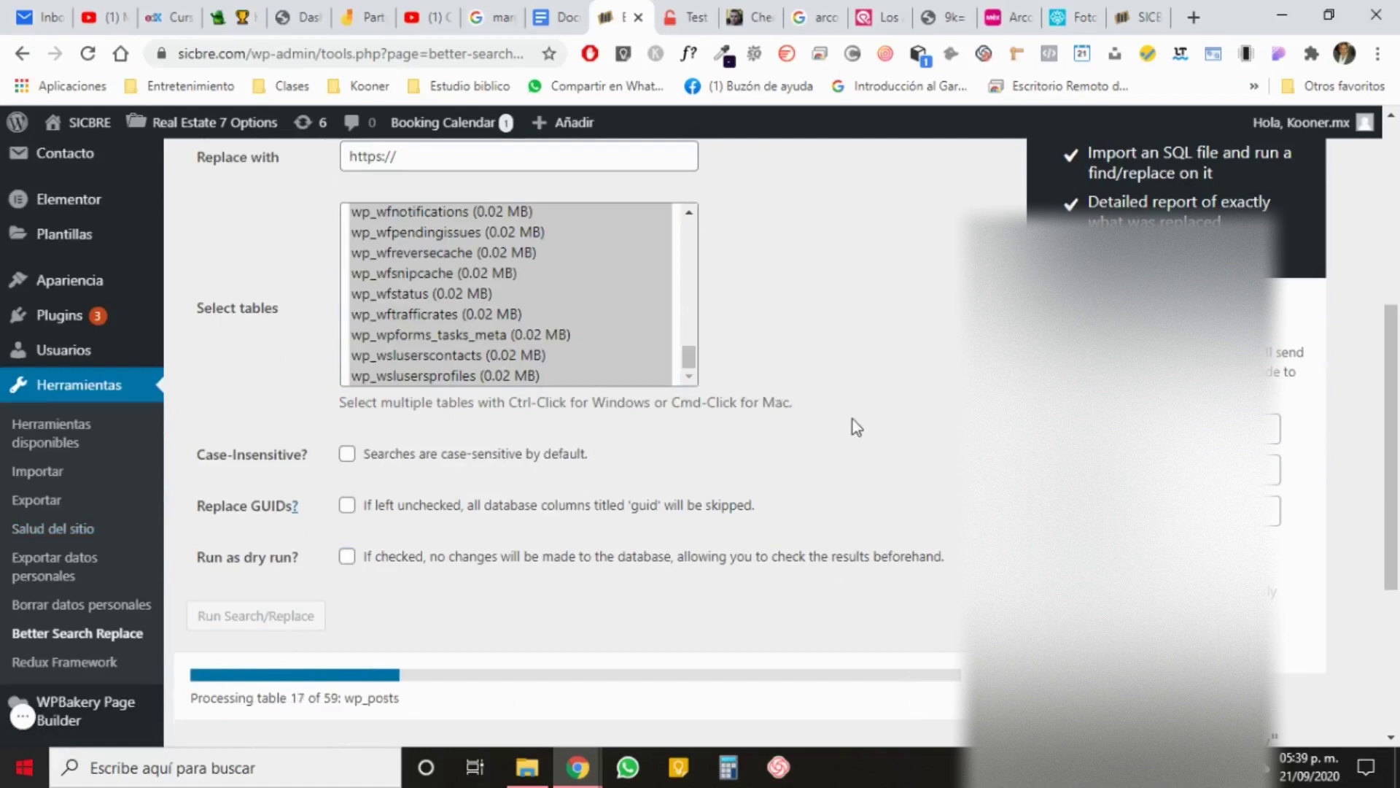
scroll(866, 528, up, 2)
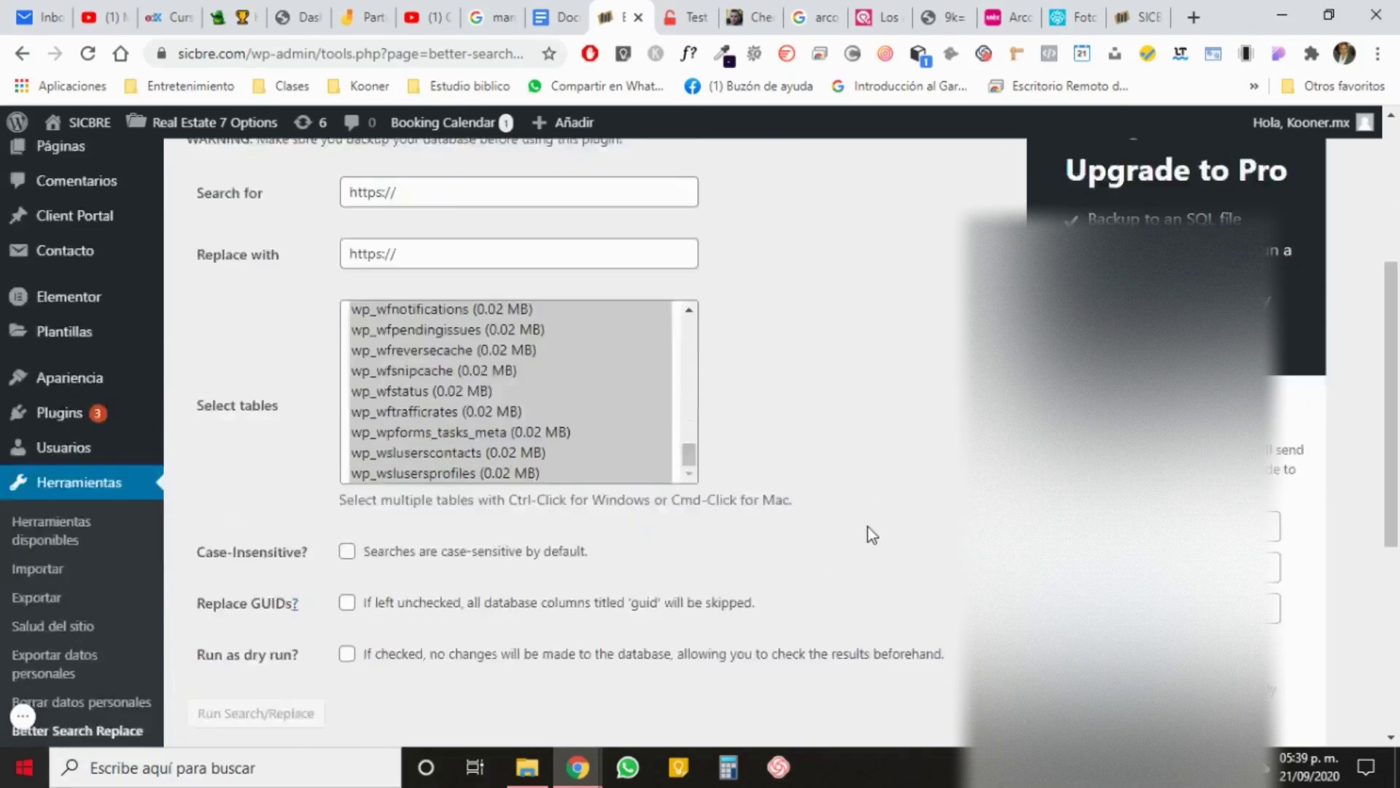
scroll(867, 527, down, 4)
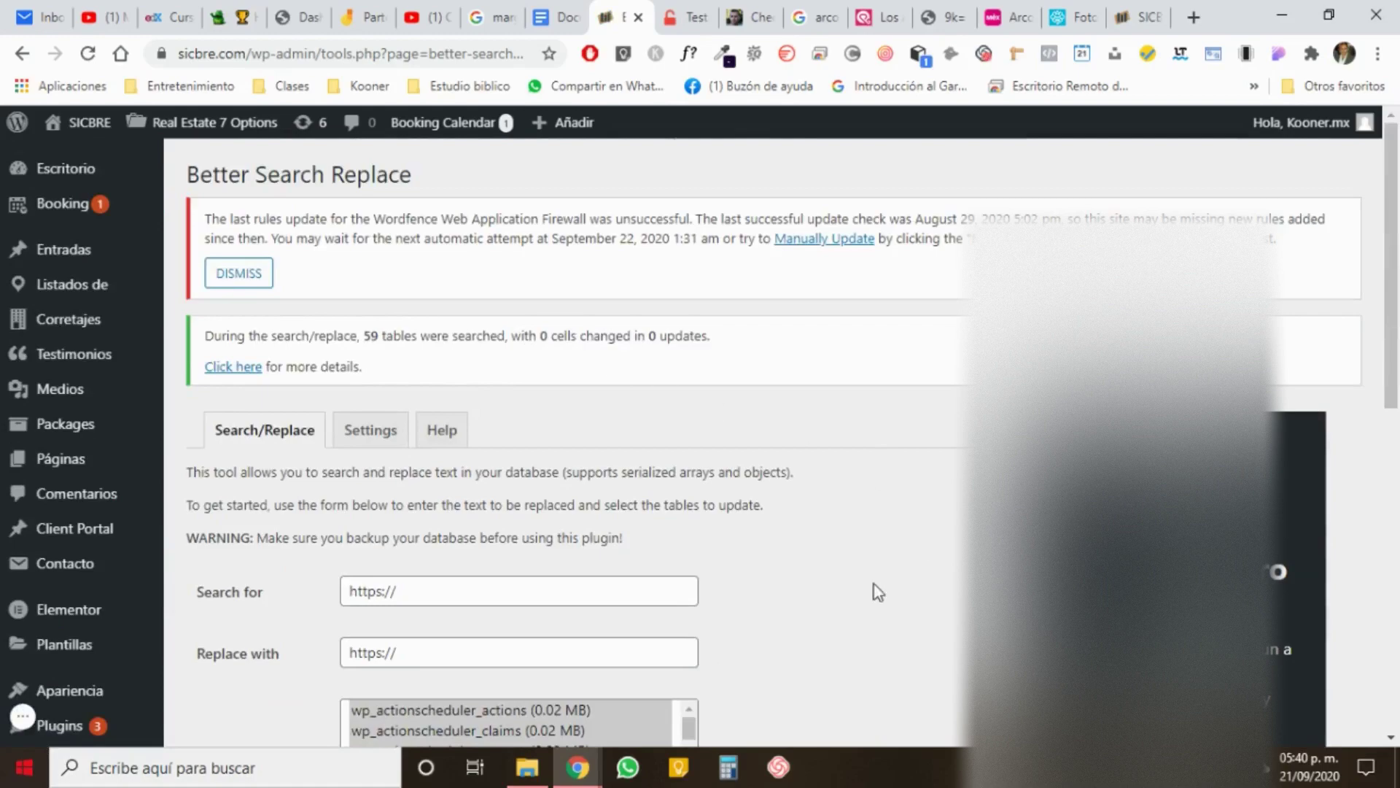
Step: Examine the mixed content errors in the whynopadlock test results for sicbre.com
click(681, 17)
scroll(627, 248, up, 6)
scroll(611, 325, down, 8)
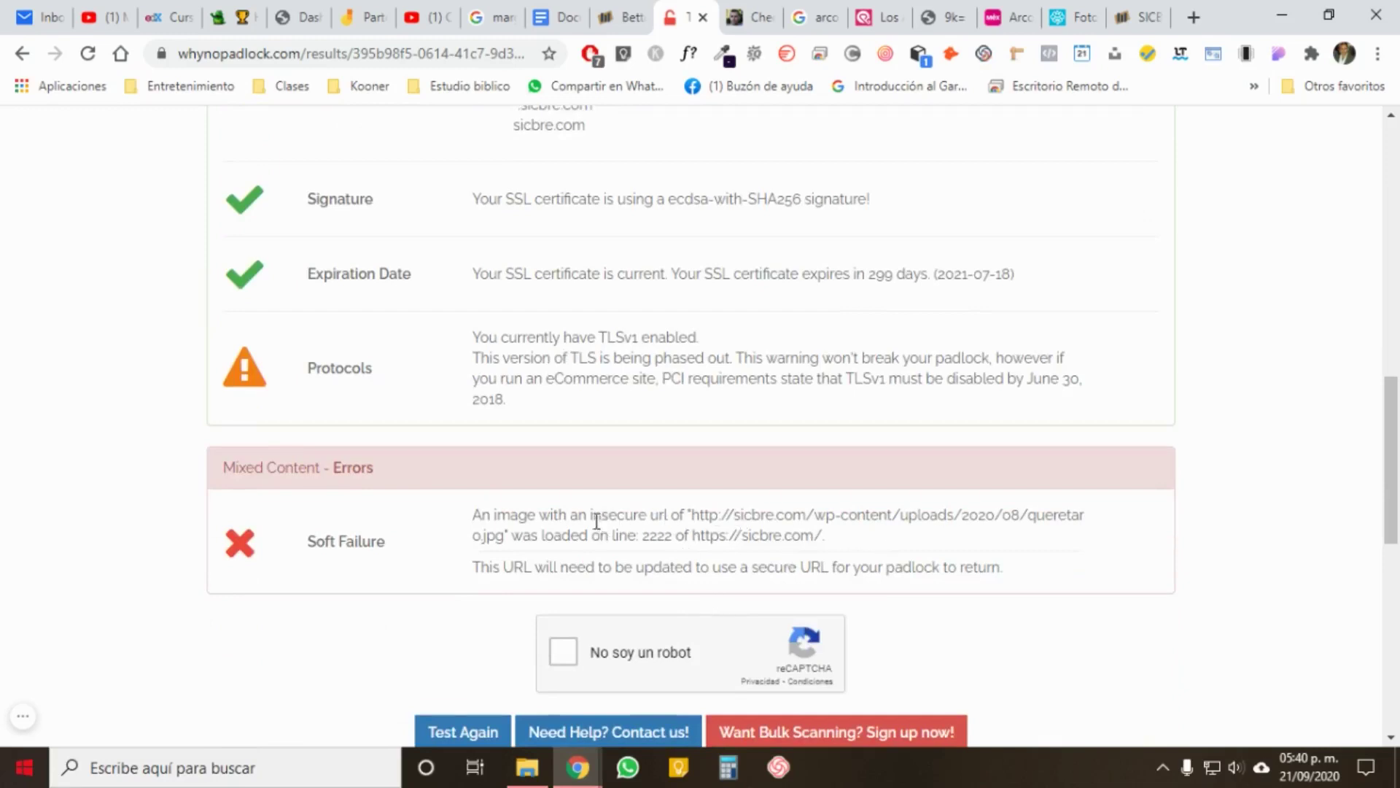
drag(614, 512, 1062, 520)
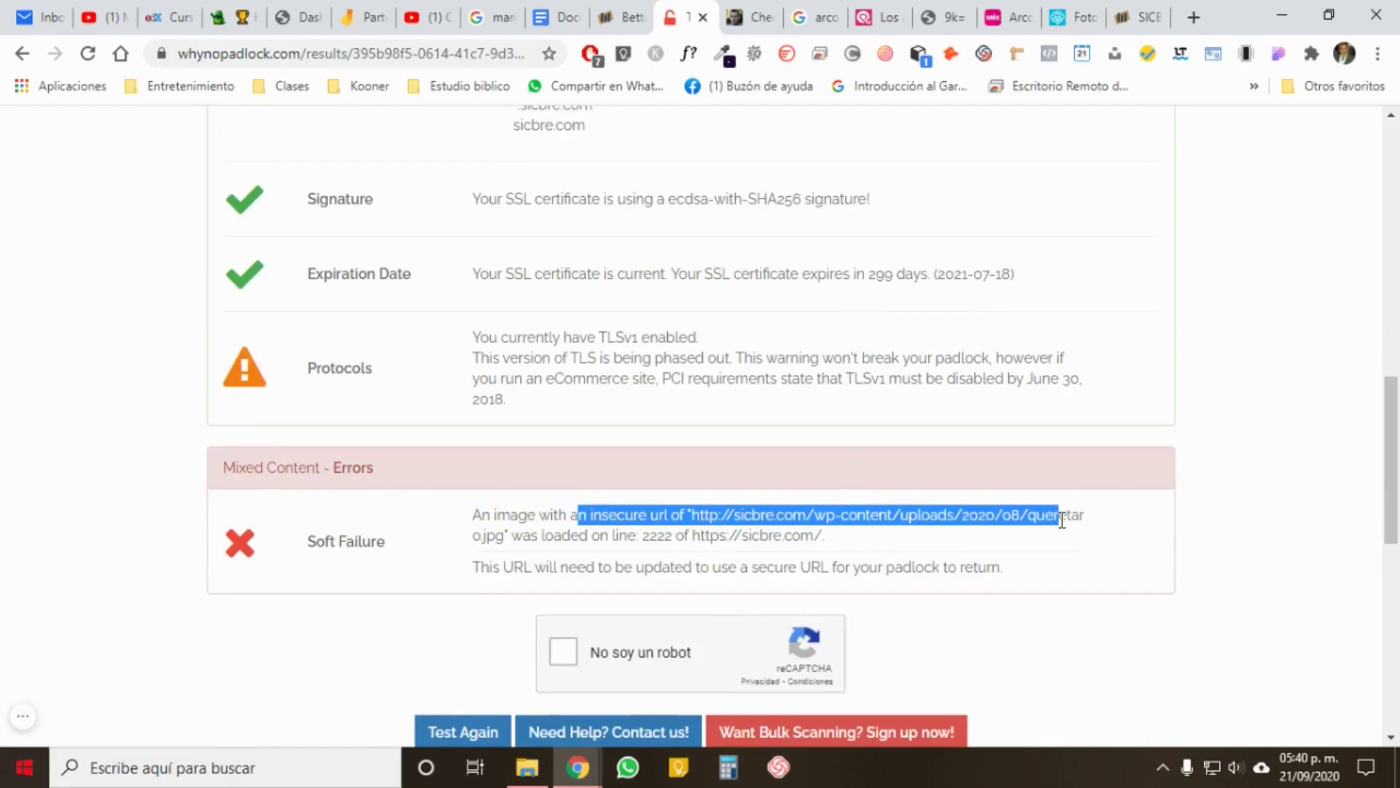
Step: Open the attachment details of queretaro.jpg in the WordPress media library and check its file URL
click(621, 18)
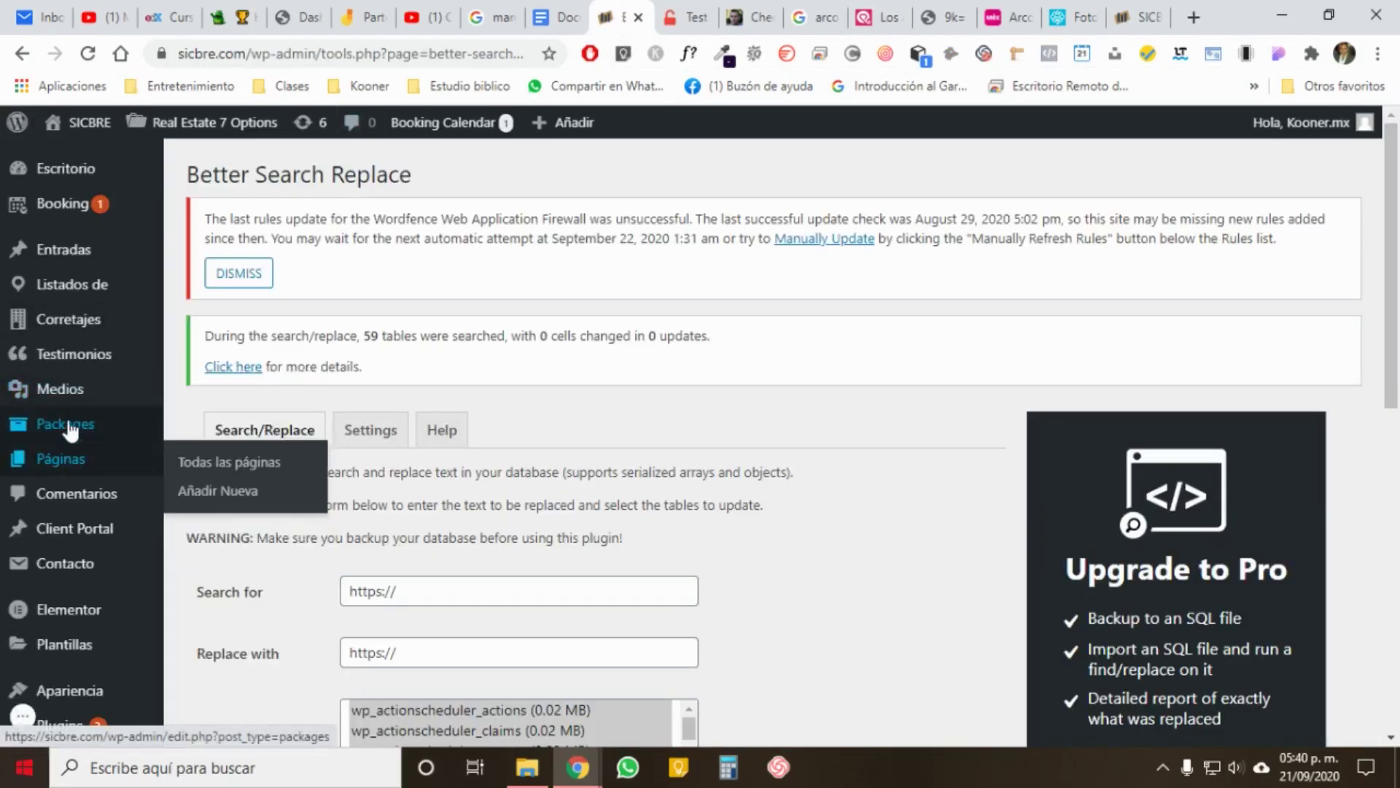
click(178, 406)
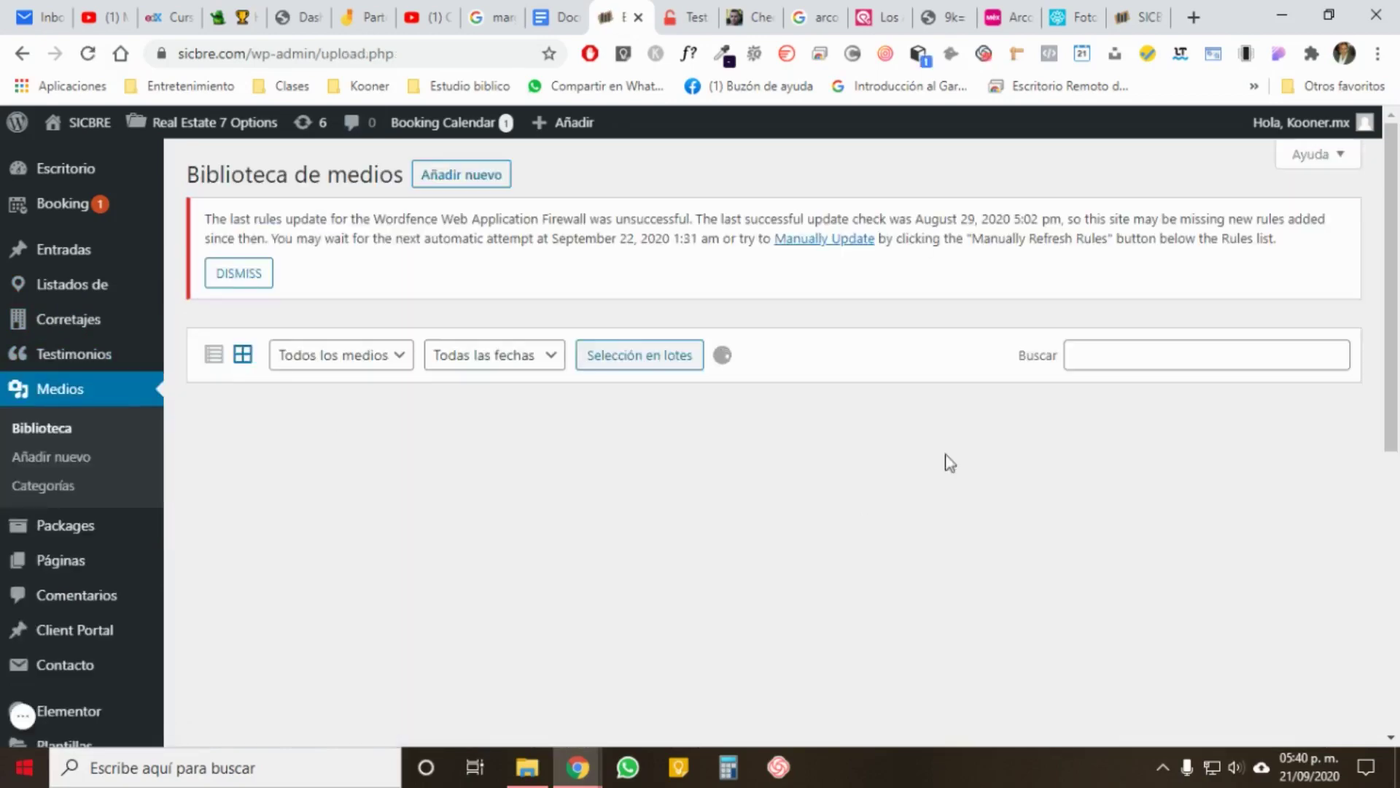
scroll(875, 492, down, 10)
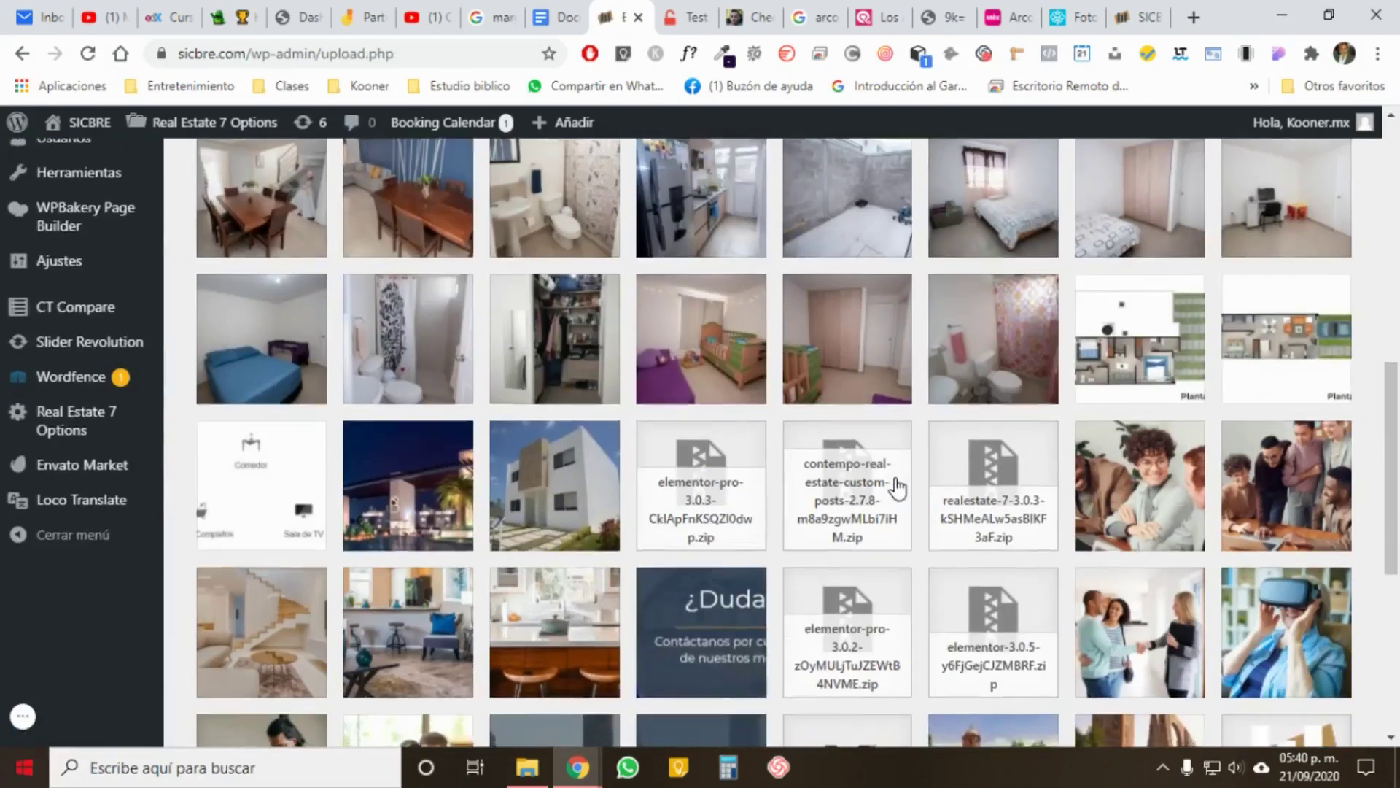
scroll(897, 487, down, 8)
click(1188, 387)
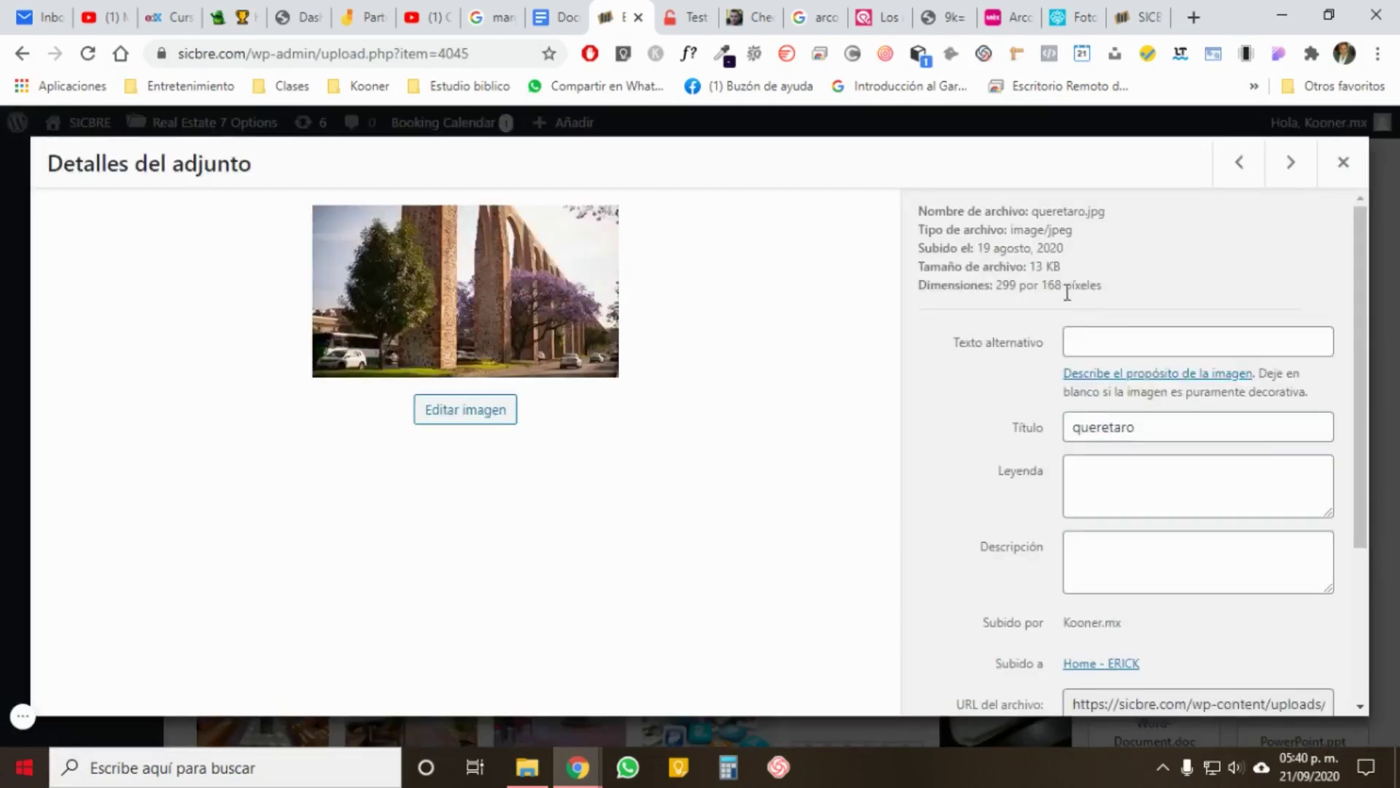
scroll(1043, 394, down, 3)
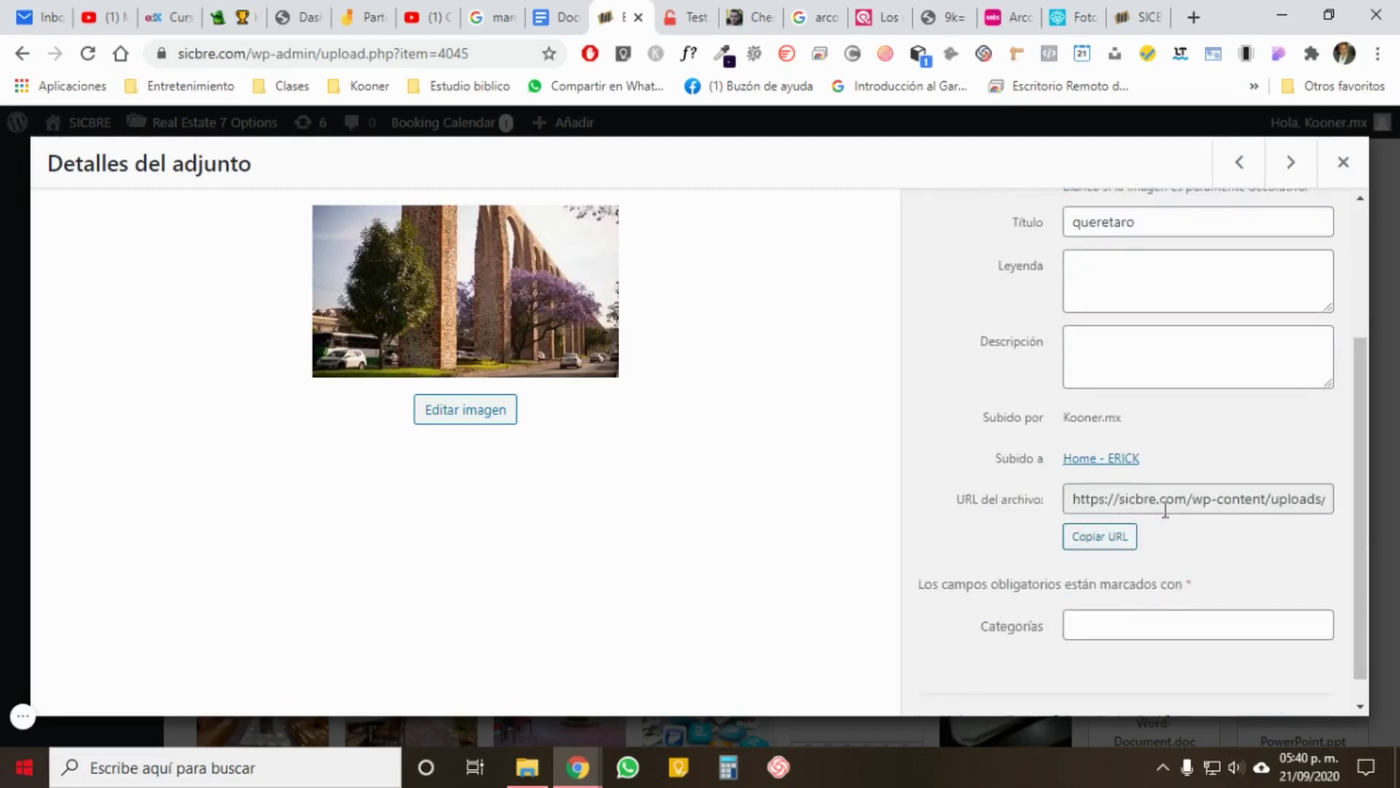
scroll(937, 521, down, 1)
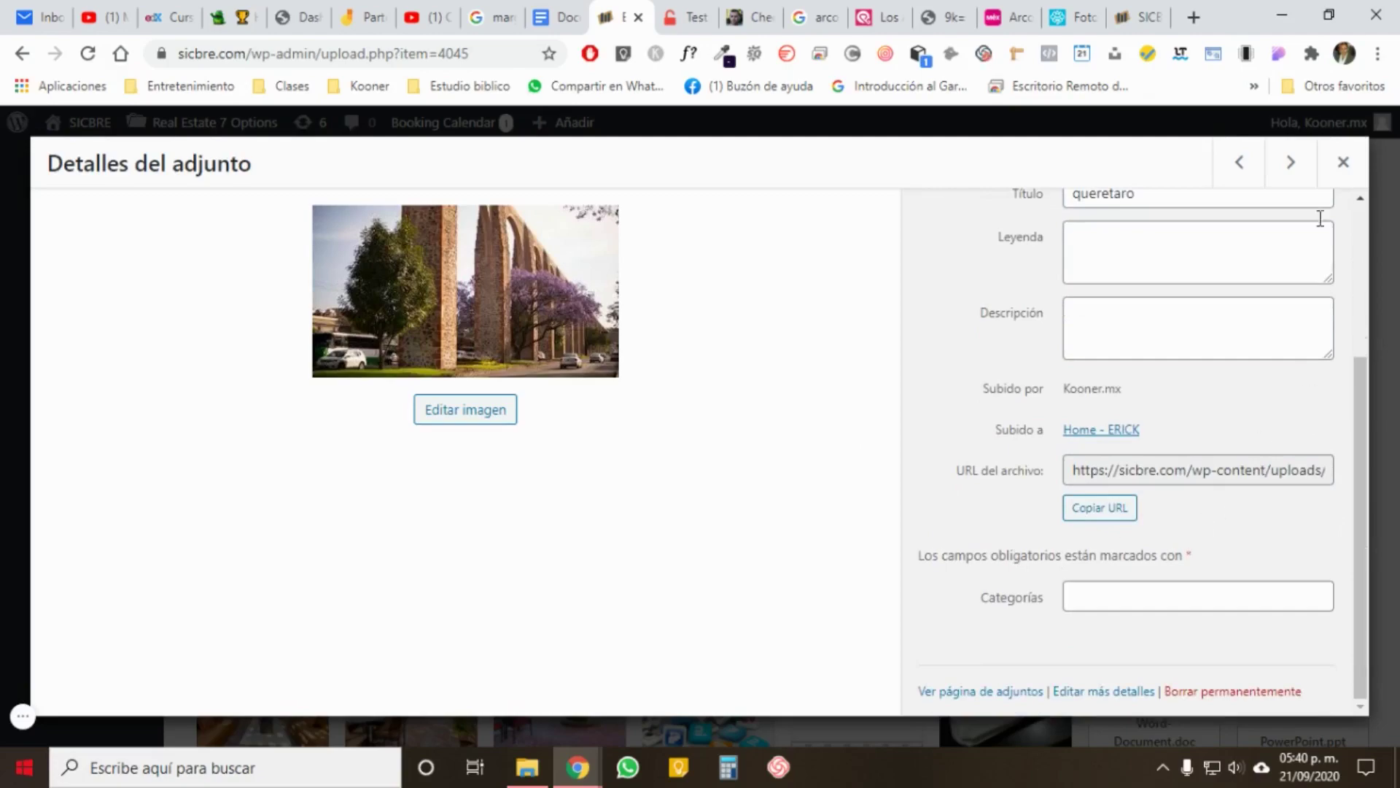
Step: Close the attachment details and look through the remaining media library files around the aqueduct image
click(1343, 162)
scroll(915, 474, down, 5)
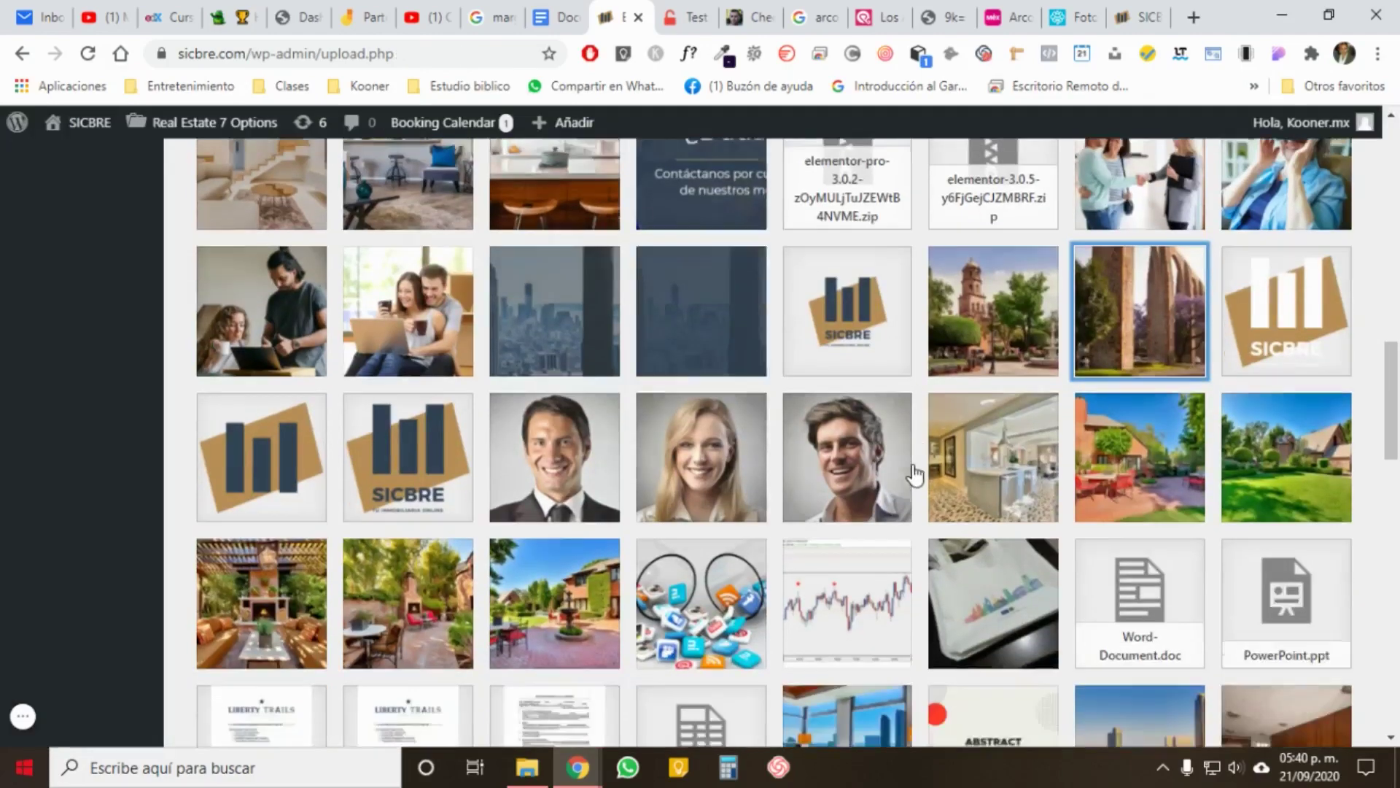
scroll(917, 478, down, 11)
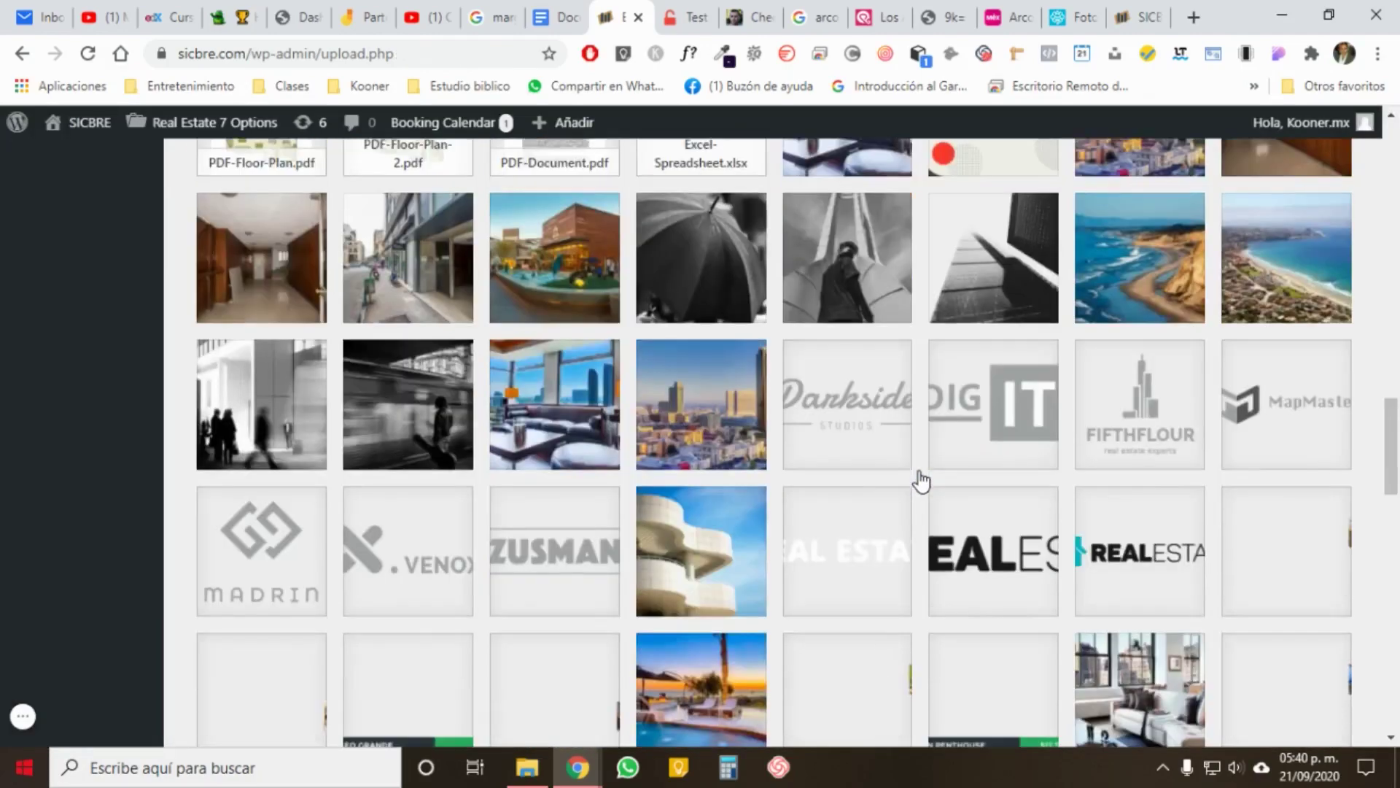
scroll(926, 478, down, 3)
scroll(934, 474, up, 8)
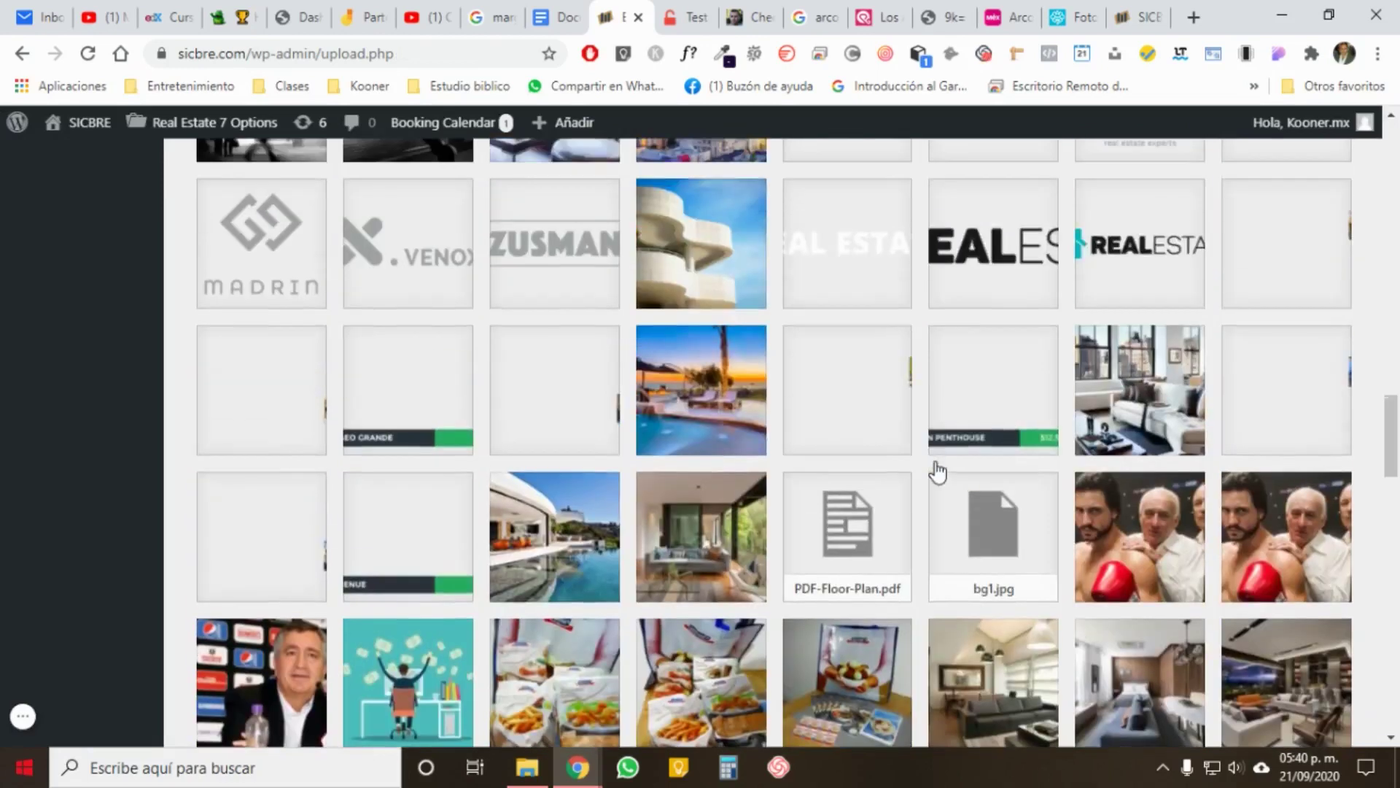
scroll(941, 478, up, 3)
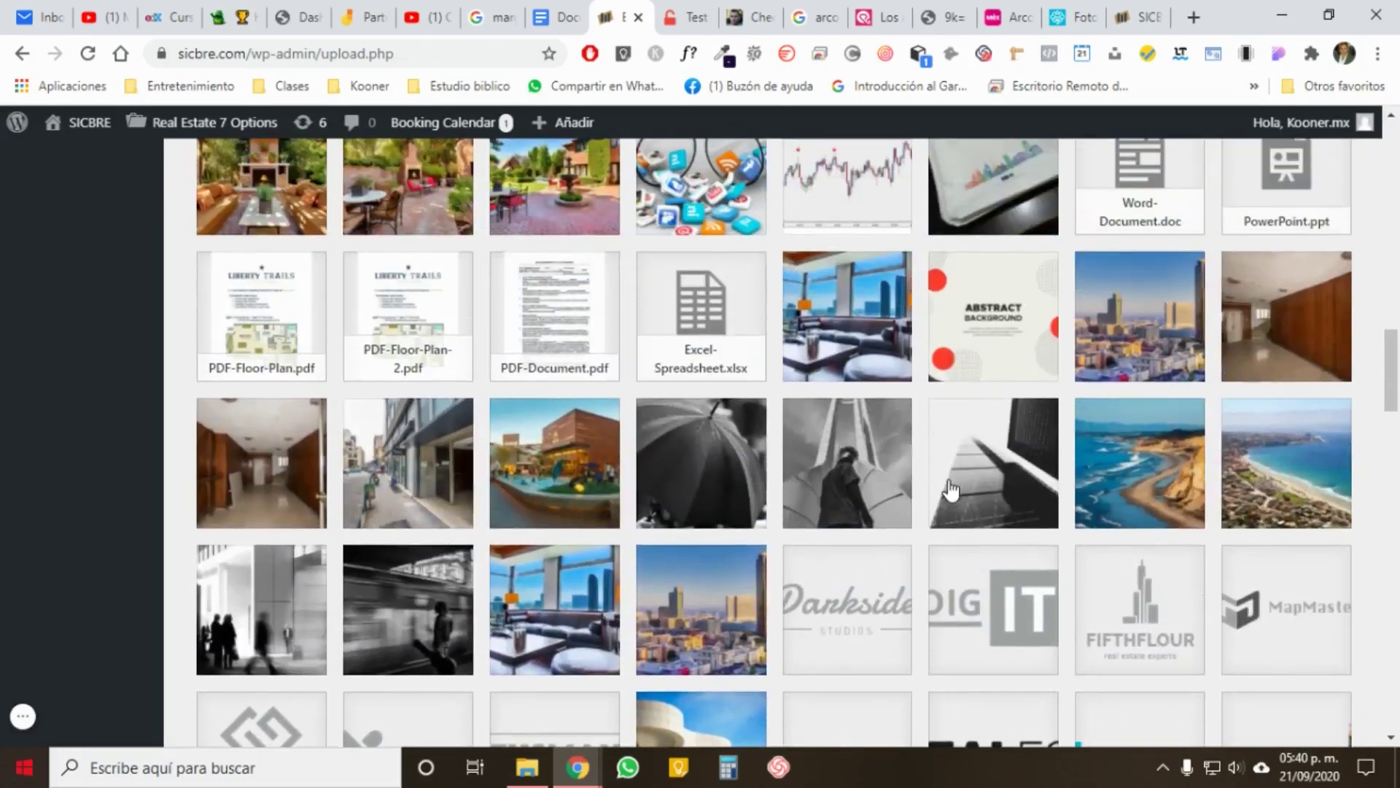
scroll(950, 490, up, 4)
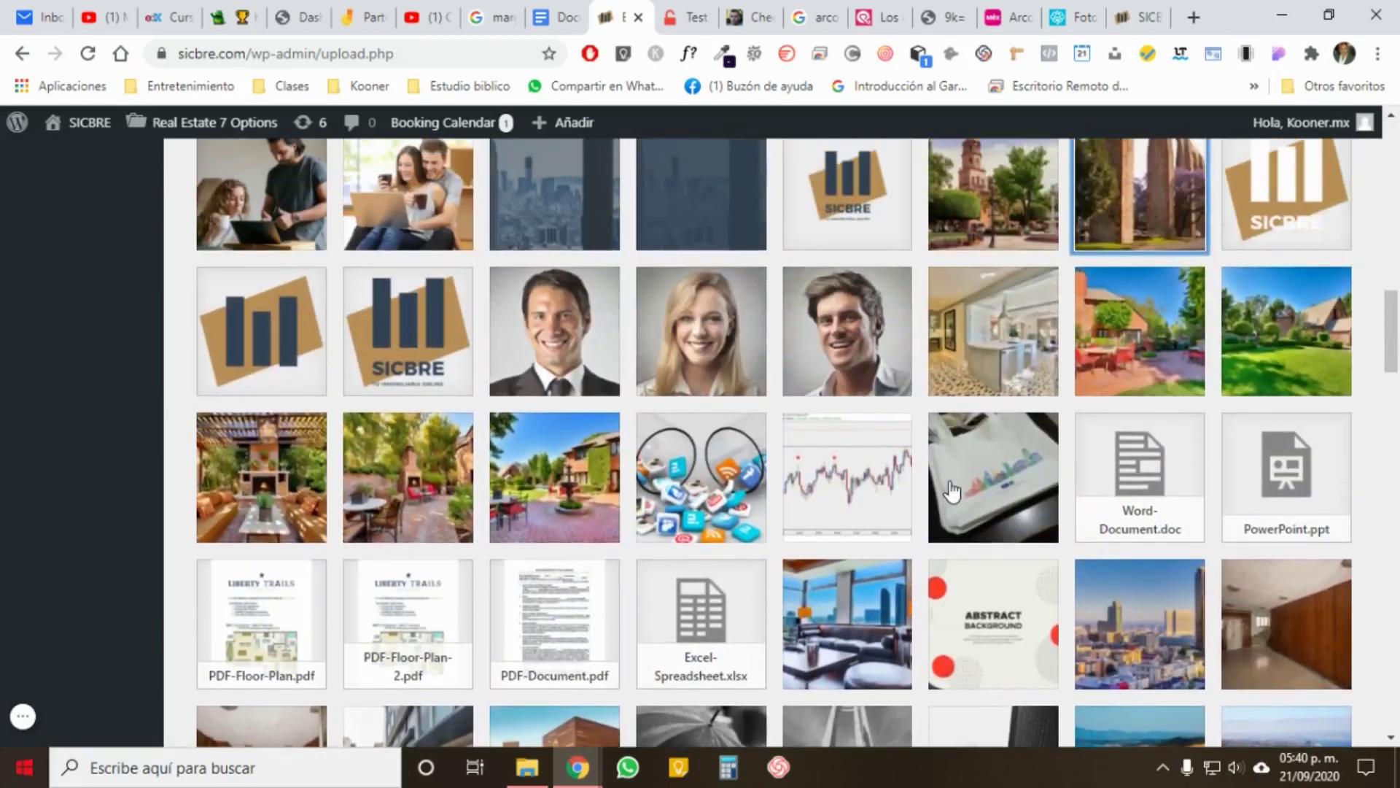
scroll(951, 490, up, 1)
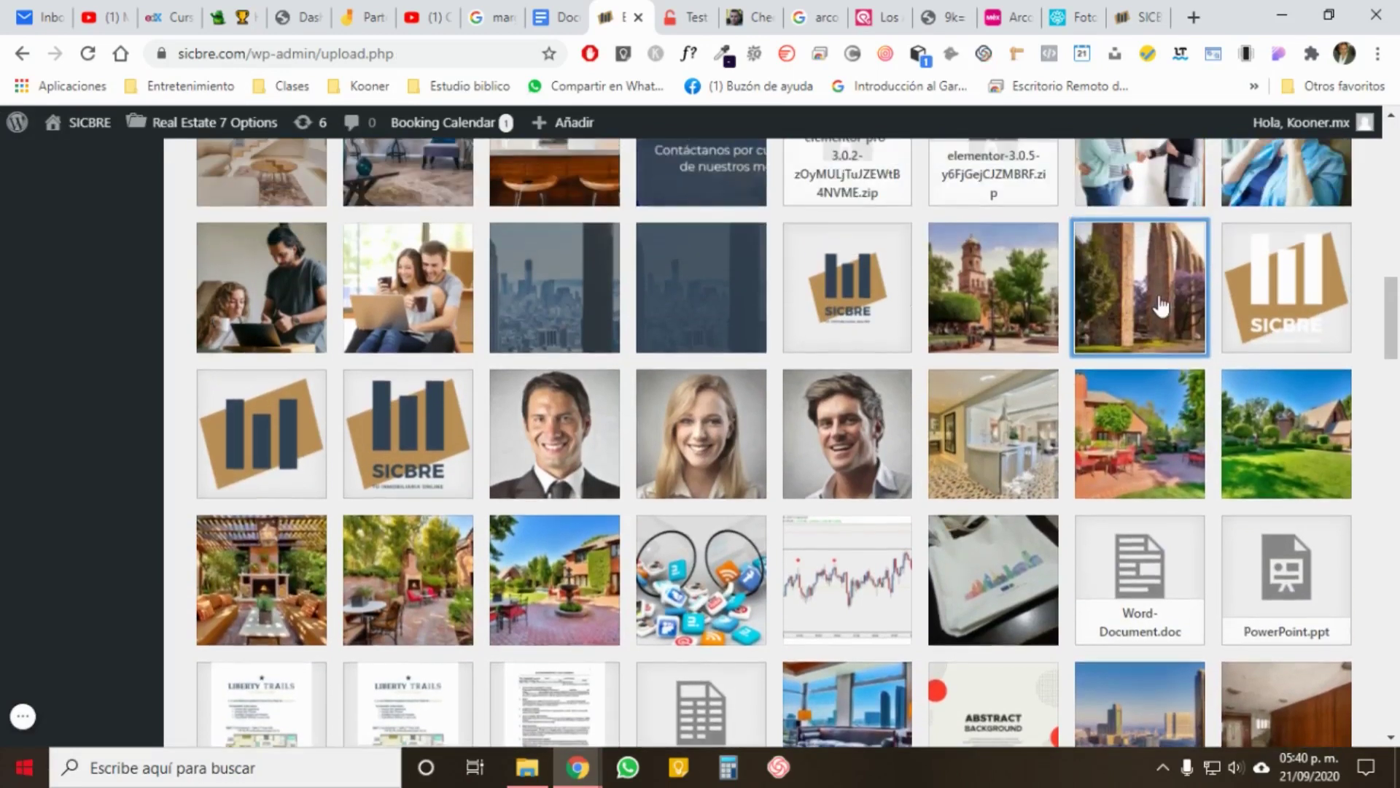
Step: Permanently delete the queretaro.jpg aqueduct image from the media library
click(1139, 311)
scroll(1159, 578, down, 3)
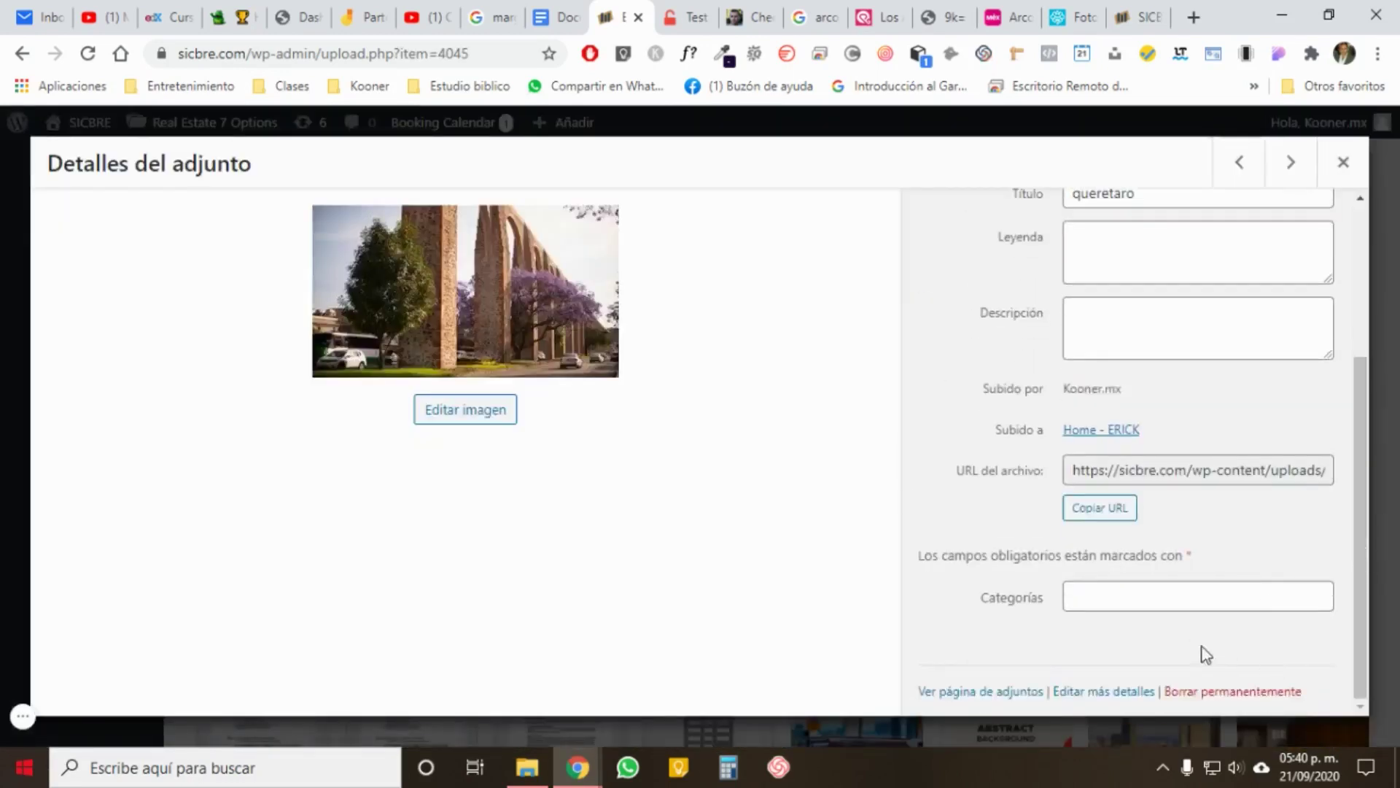
click(1234, 692)
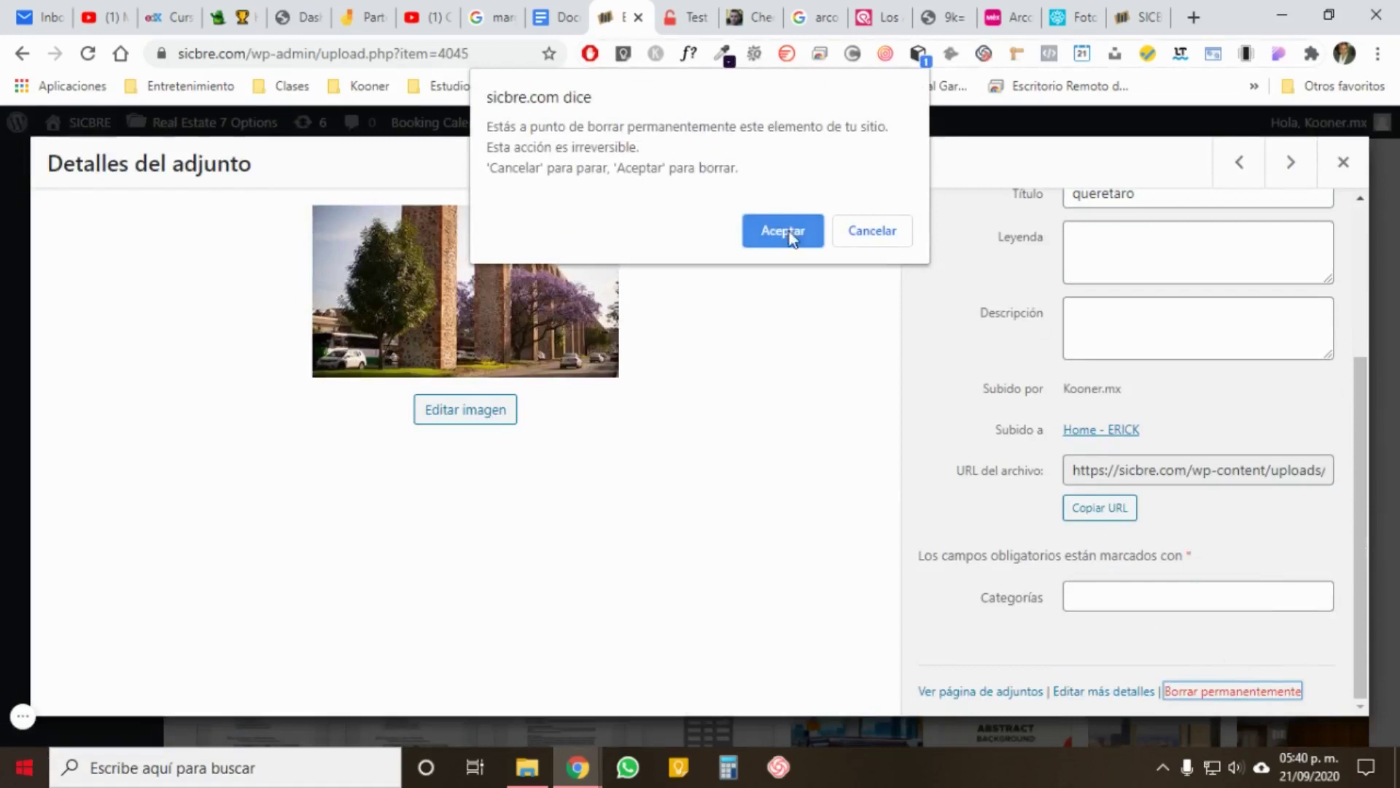
click(782, 230)
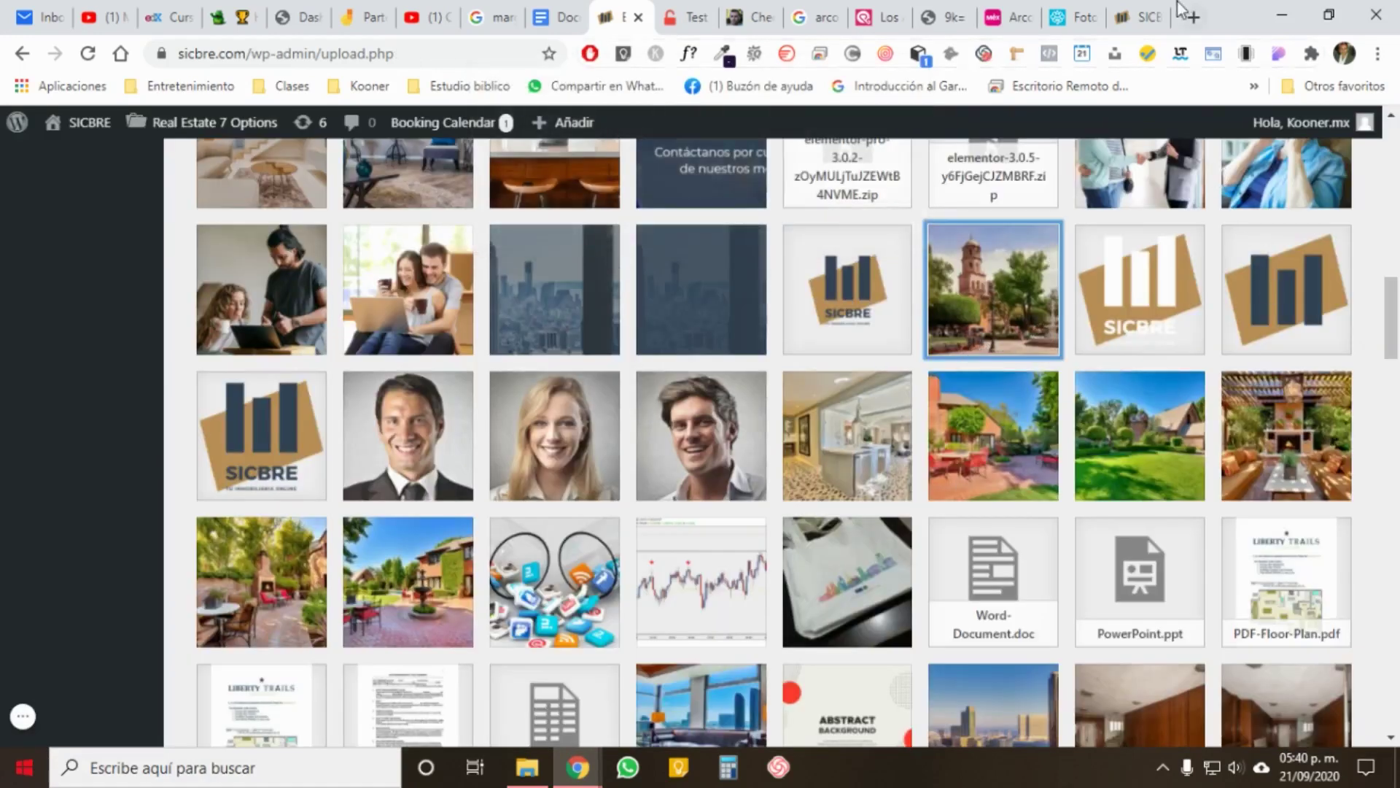
Step: Check the connection security details of the live sicbre.com home page
click(1149, 20)
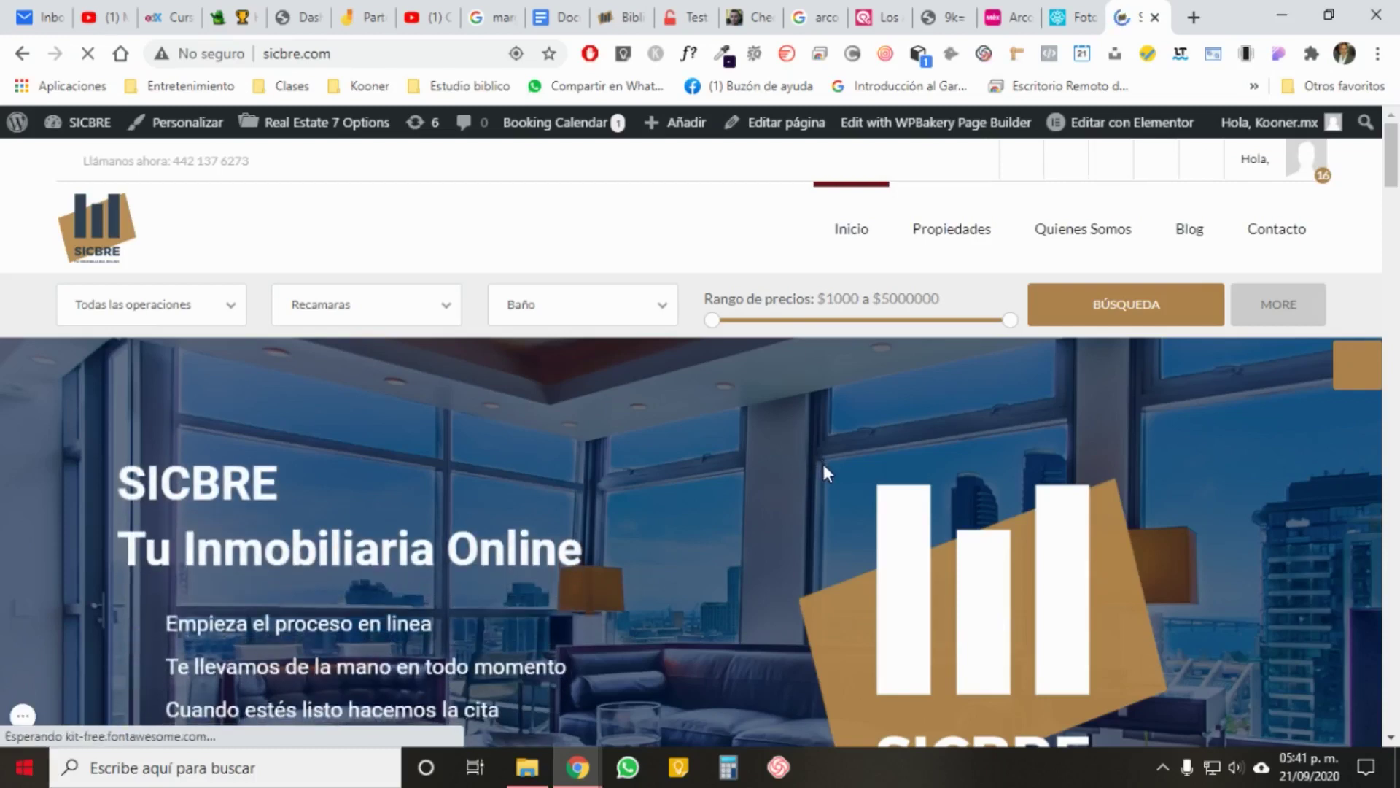
click(211, 56)
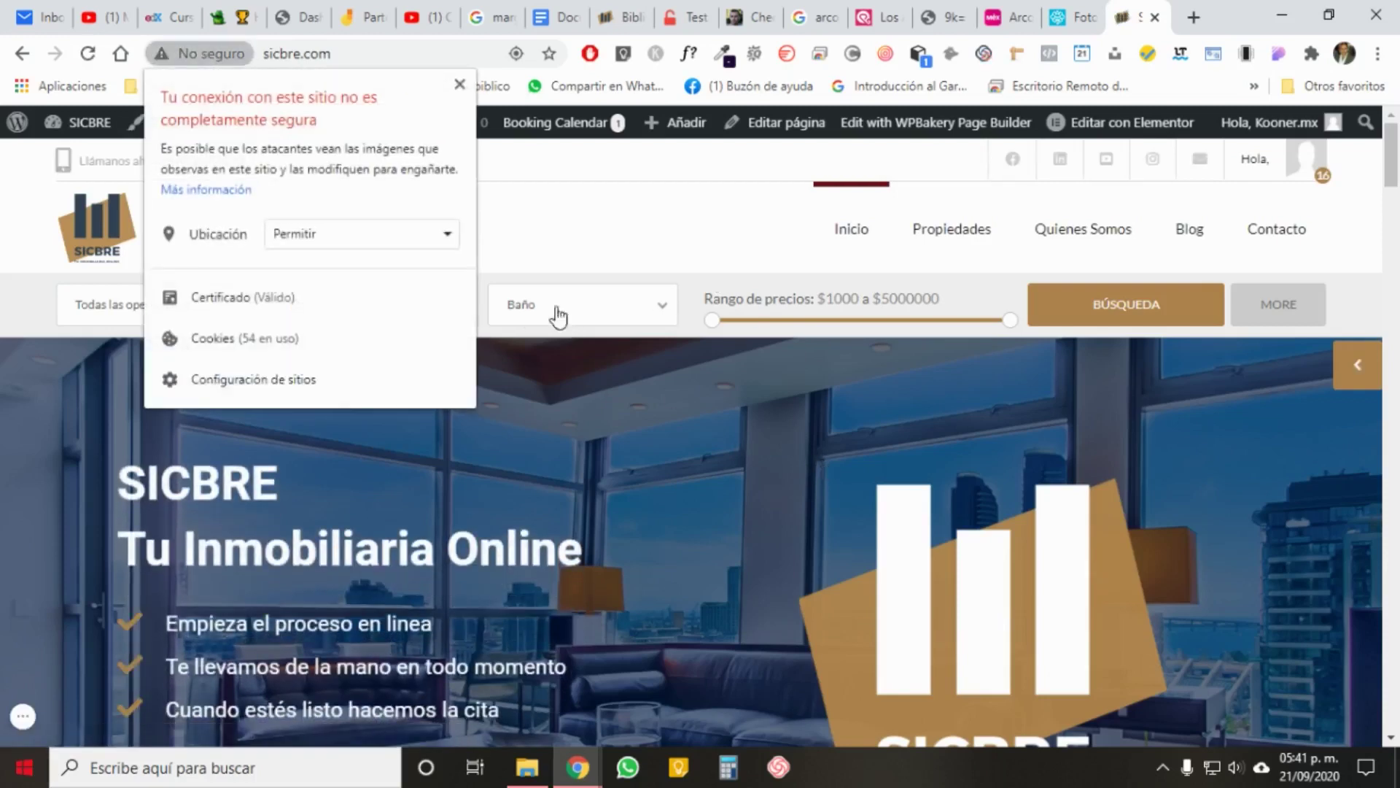
click(686, 212)
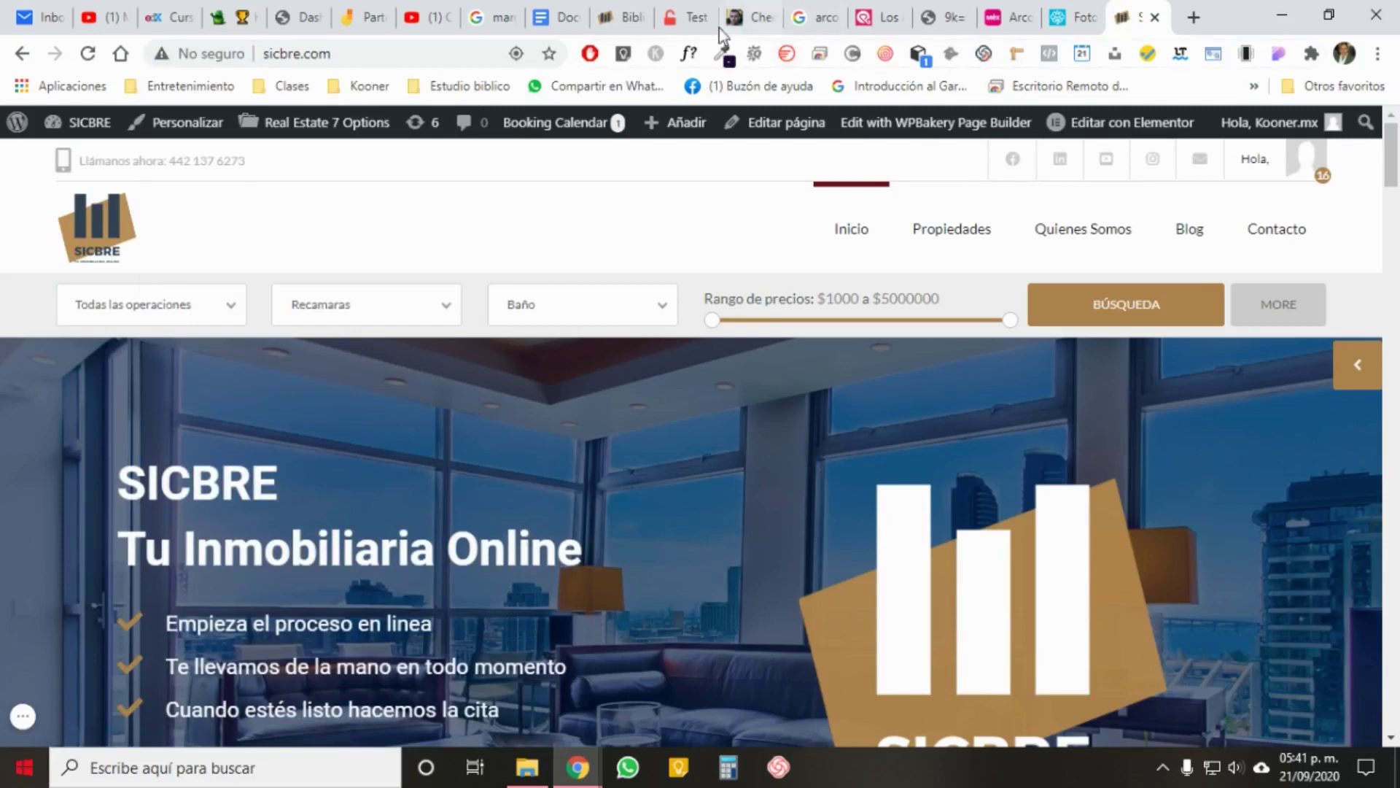
click(683, 22)
scroll(823, 390, up, 10)
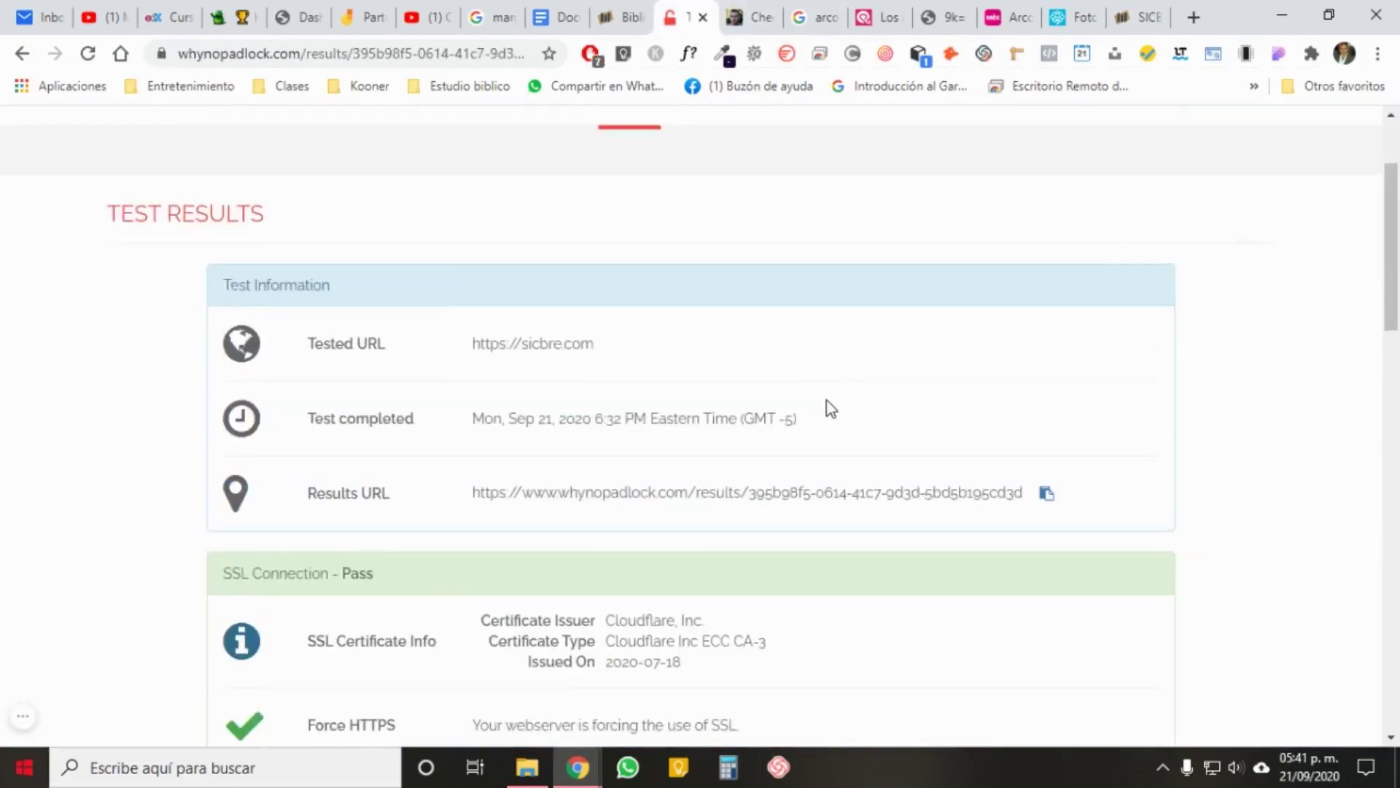
scroll(824, 394, down, 12)
scroll(830, 411, down, 1)
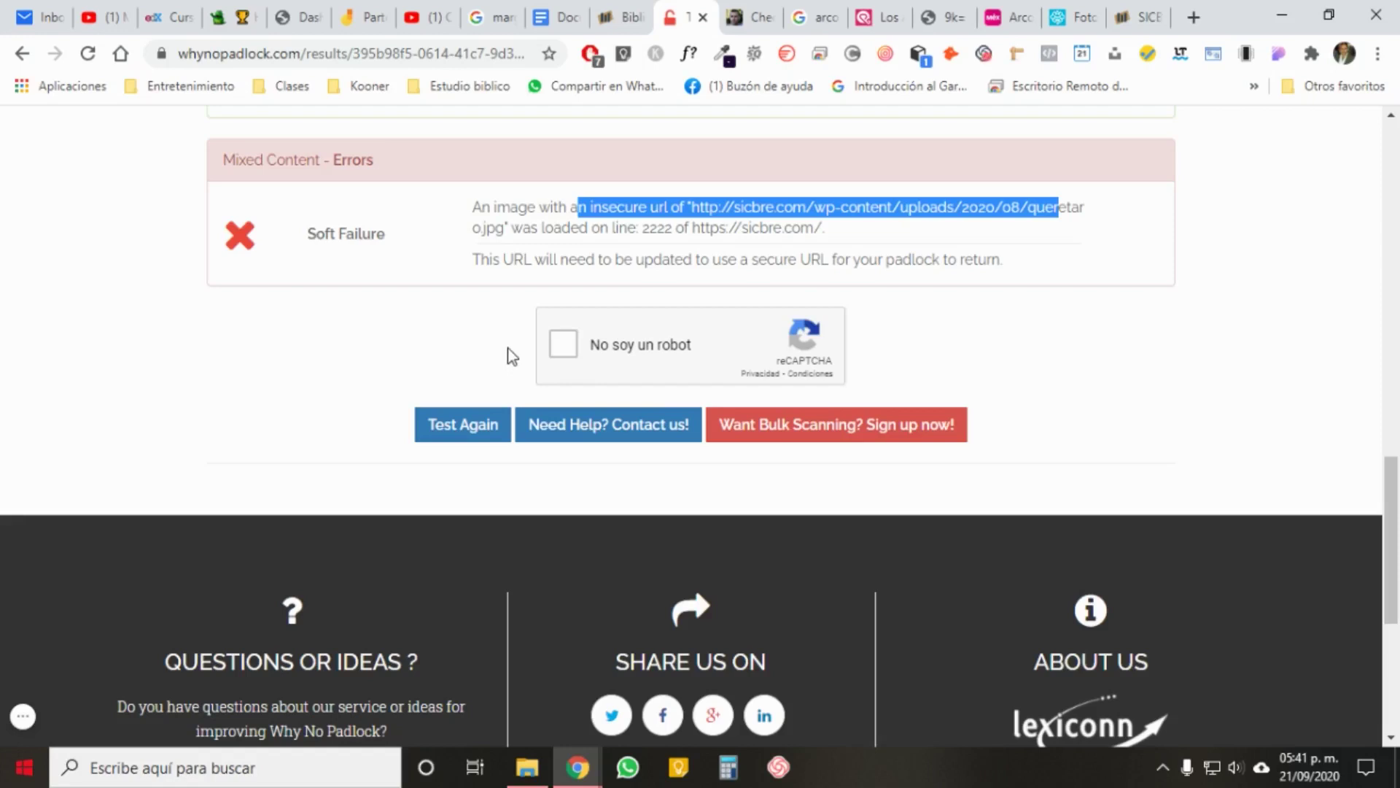
click(563, 344)
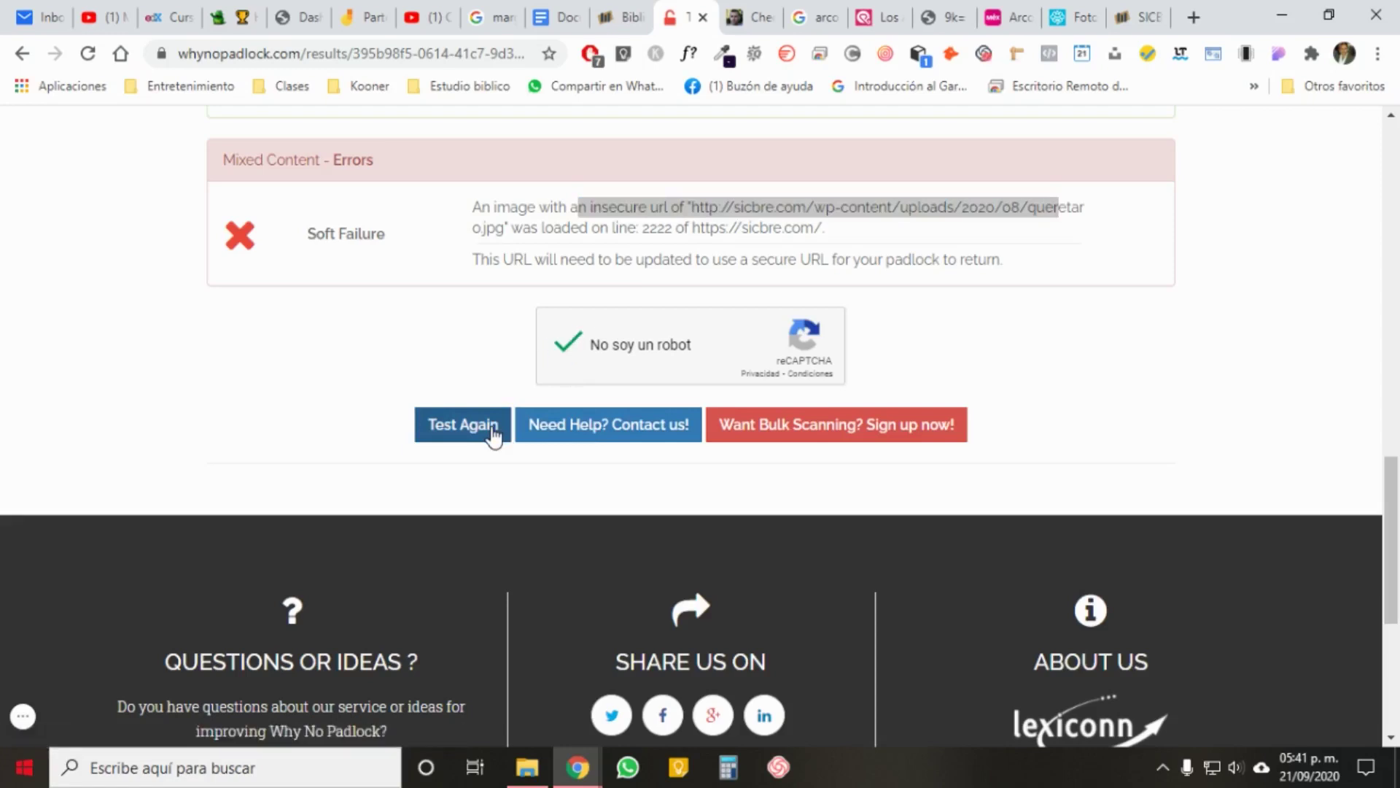
click(494, 436)
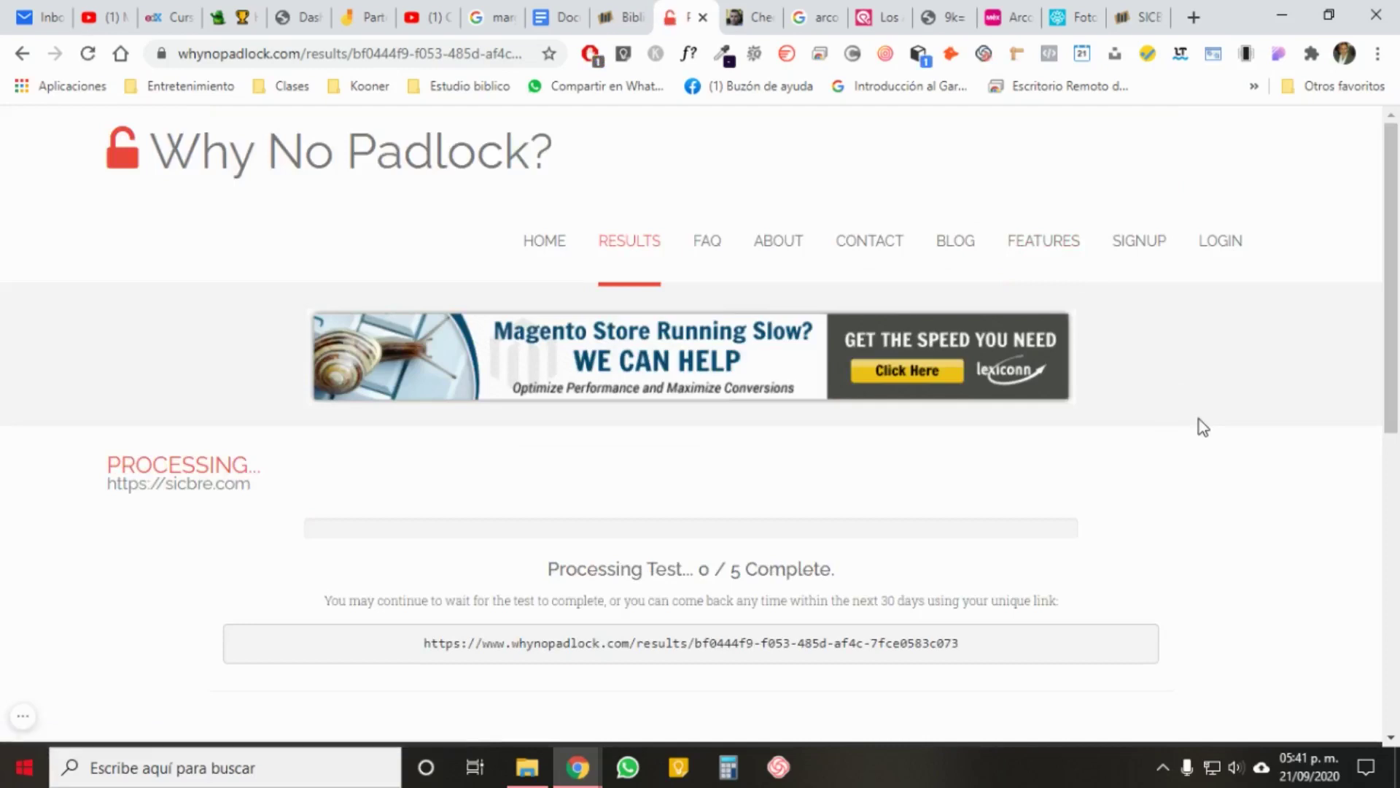
Step: Review the new Why No Padlock results from the SSL connection checks down to the mixed content section
scroll(1196, 397, down, 2)
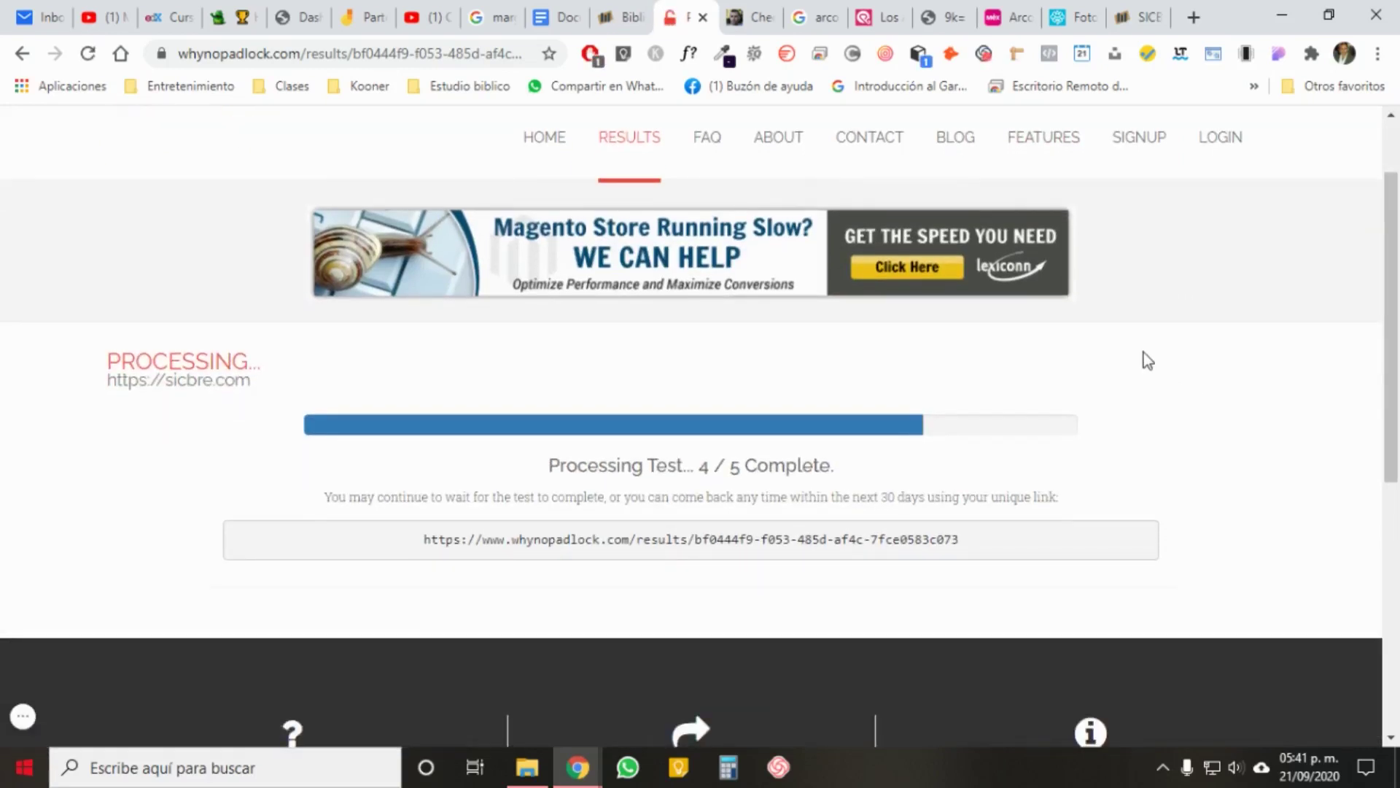
scroll(1136, 347, down, 5)
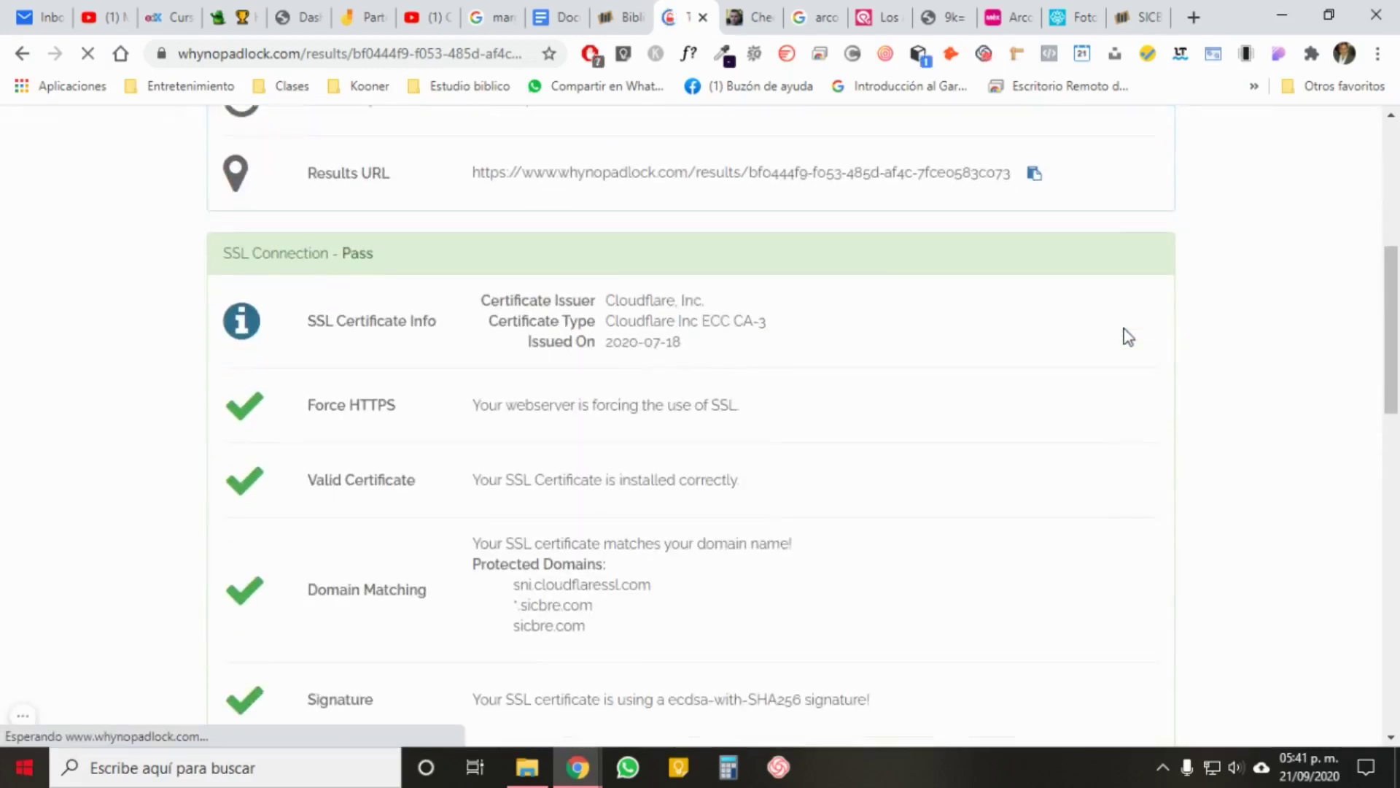
scroll(1128, 337, down, 7)
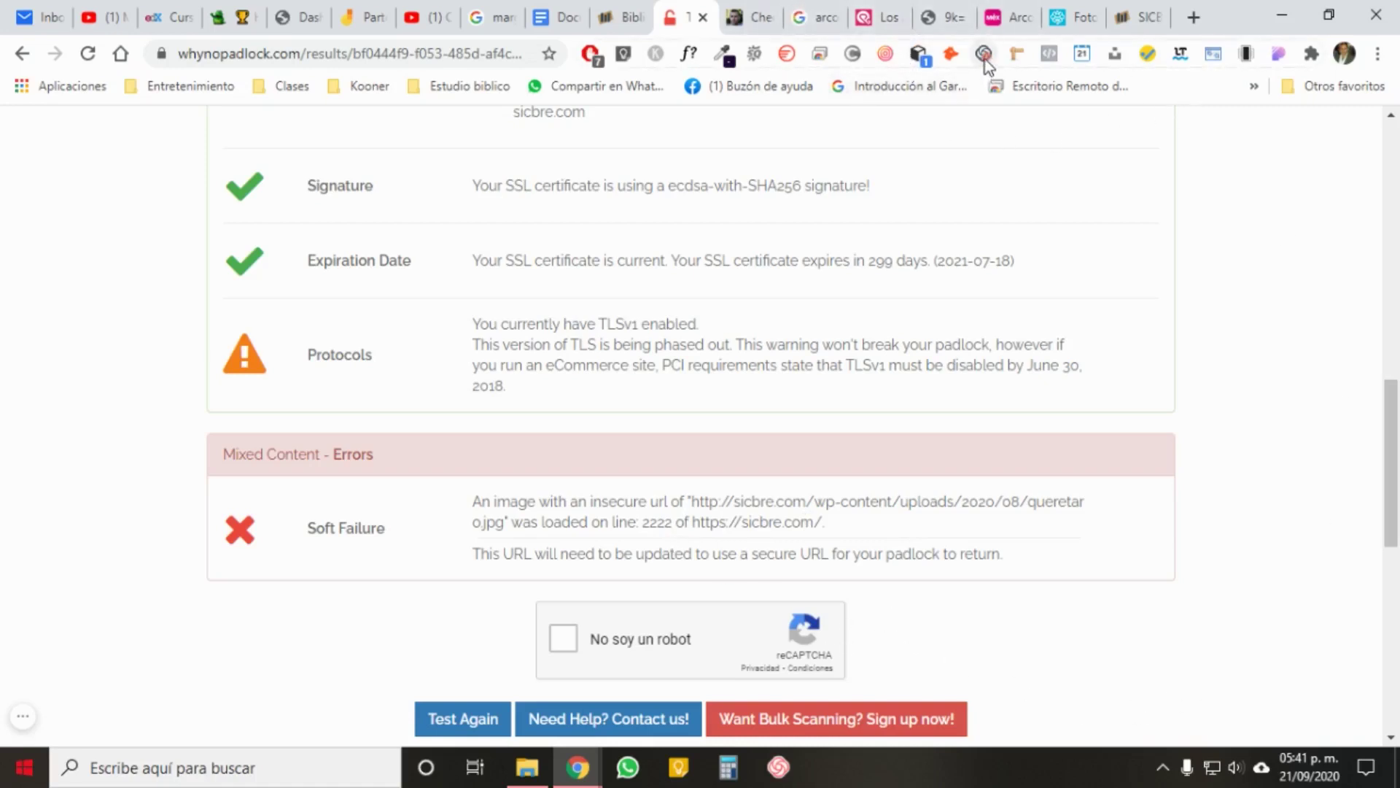
click(23, 716)
click(156, 716)
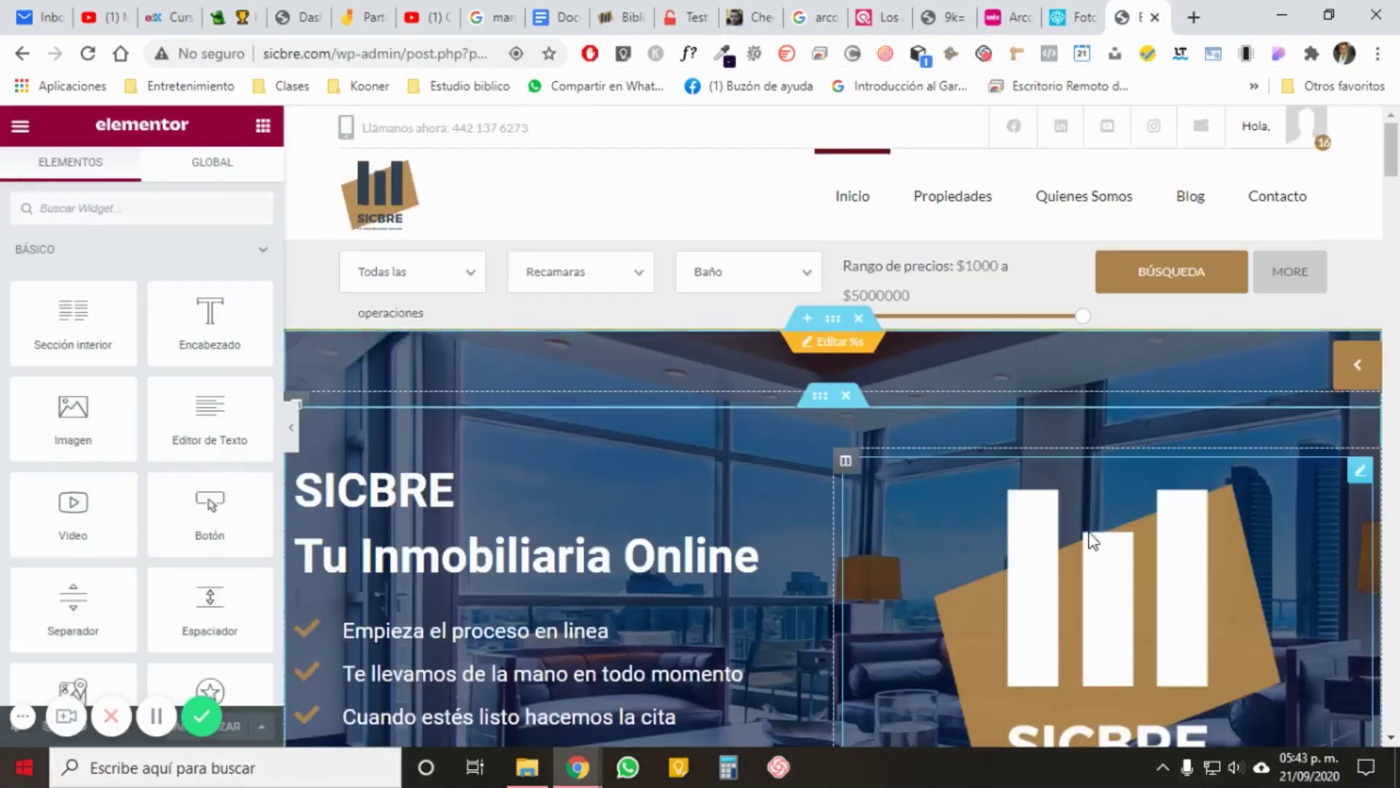
Step: Open the style settings of the Santiago de Querétaro section in the Elementor home page editor and remove its background image
scroll(1094, 540, down, 15)
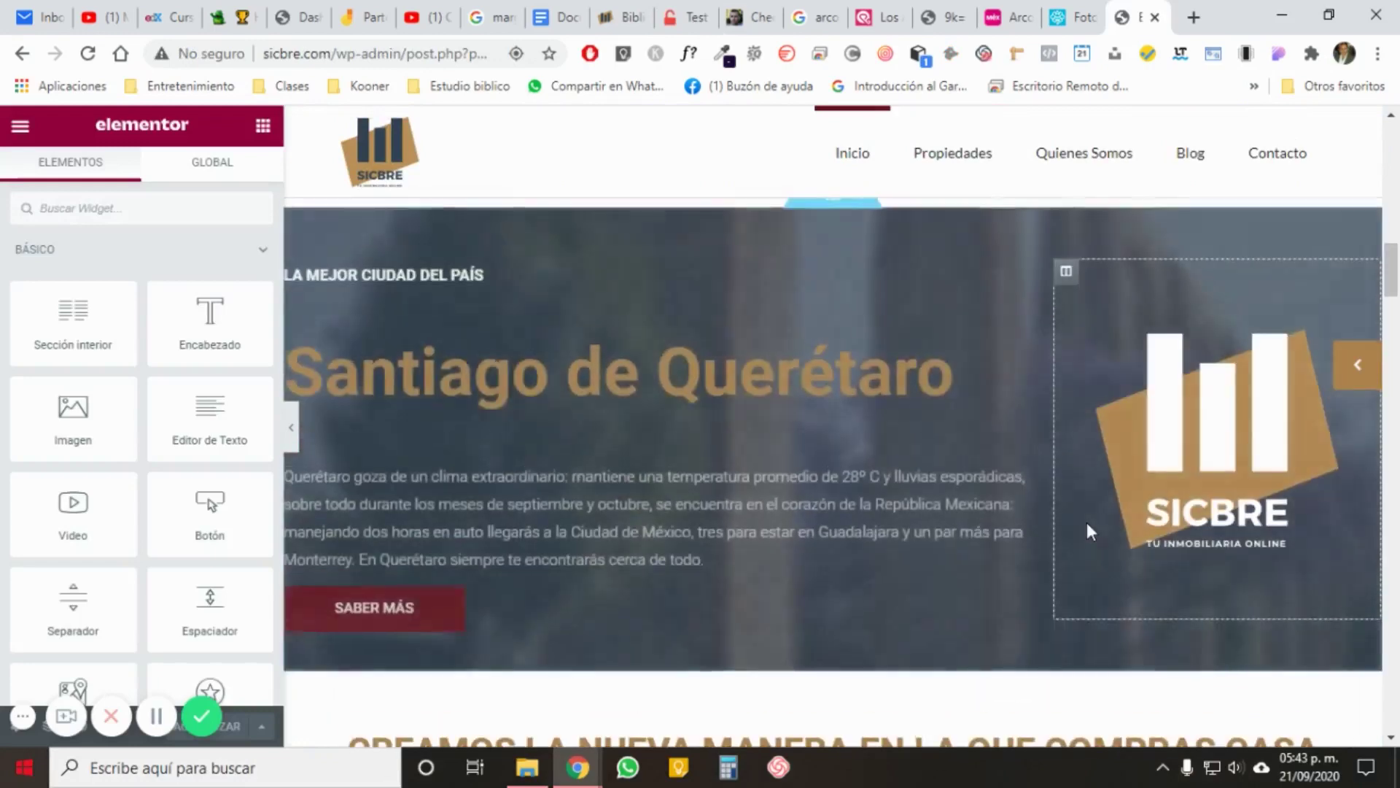
scroll(829, 319, up, 2)
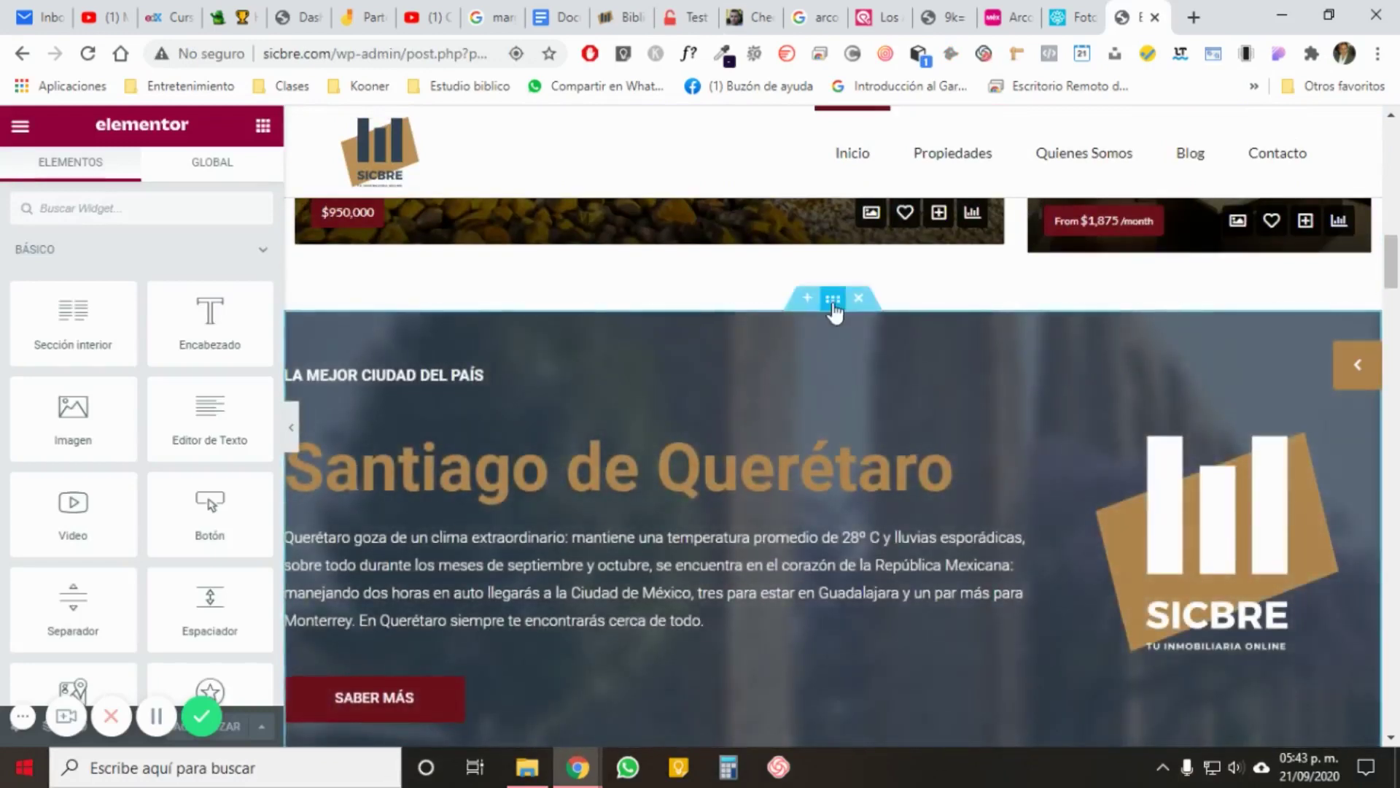
right_click(835, 310)
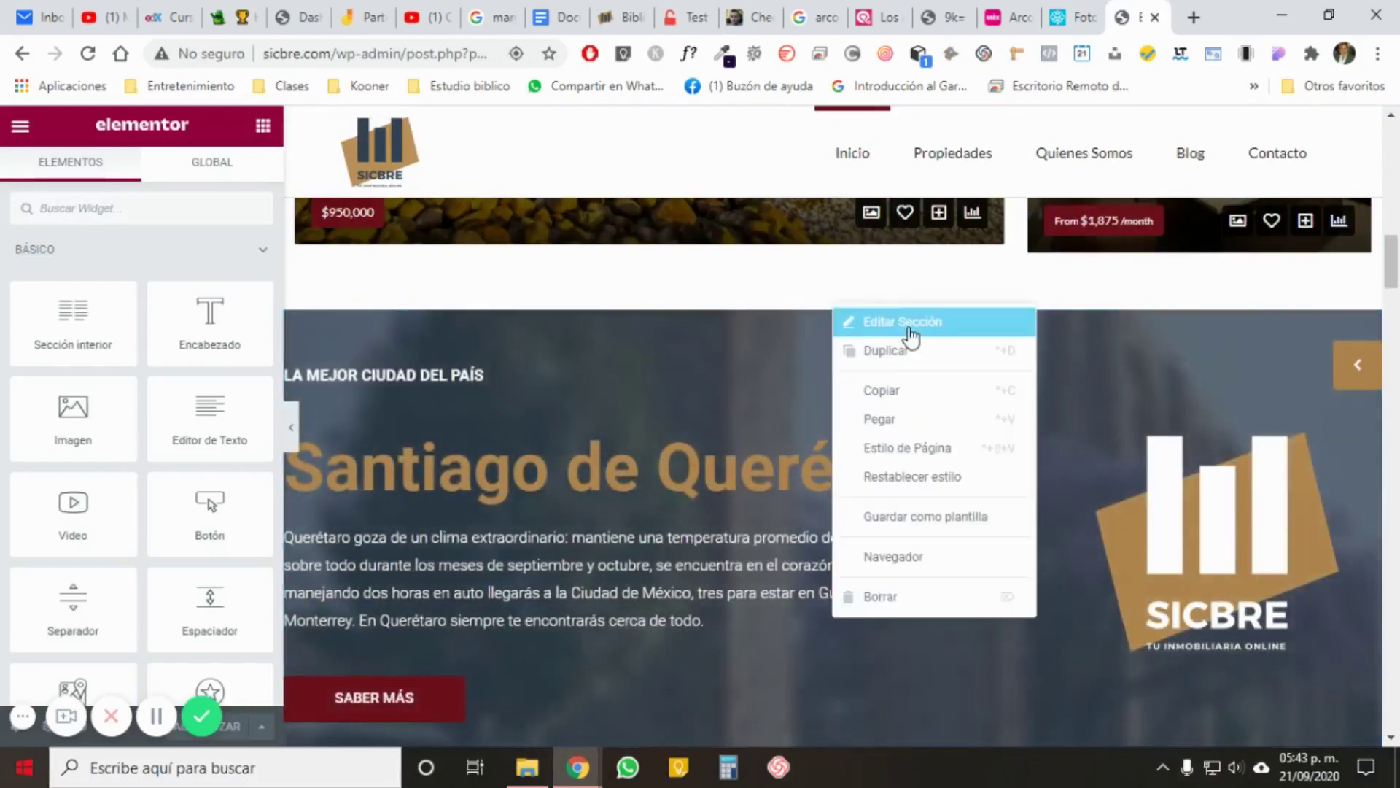
click(906, 319)
scroll(169, 475, down, 2)
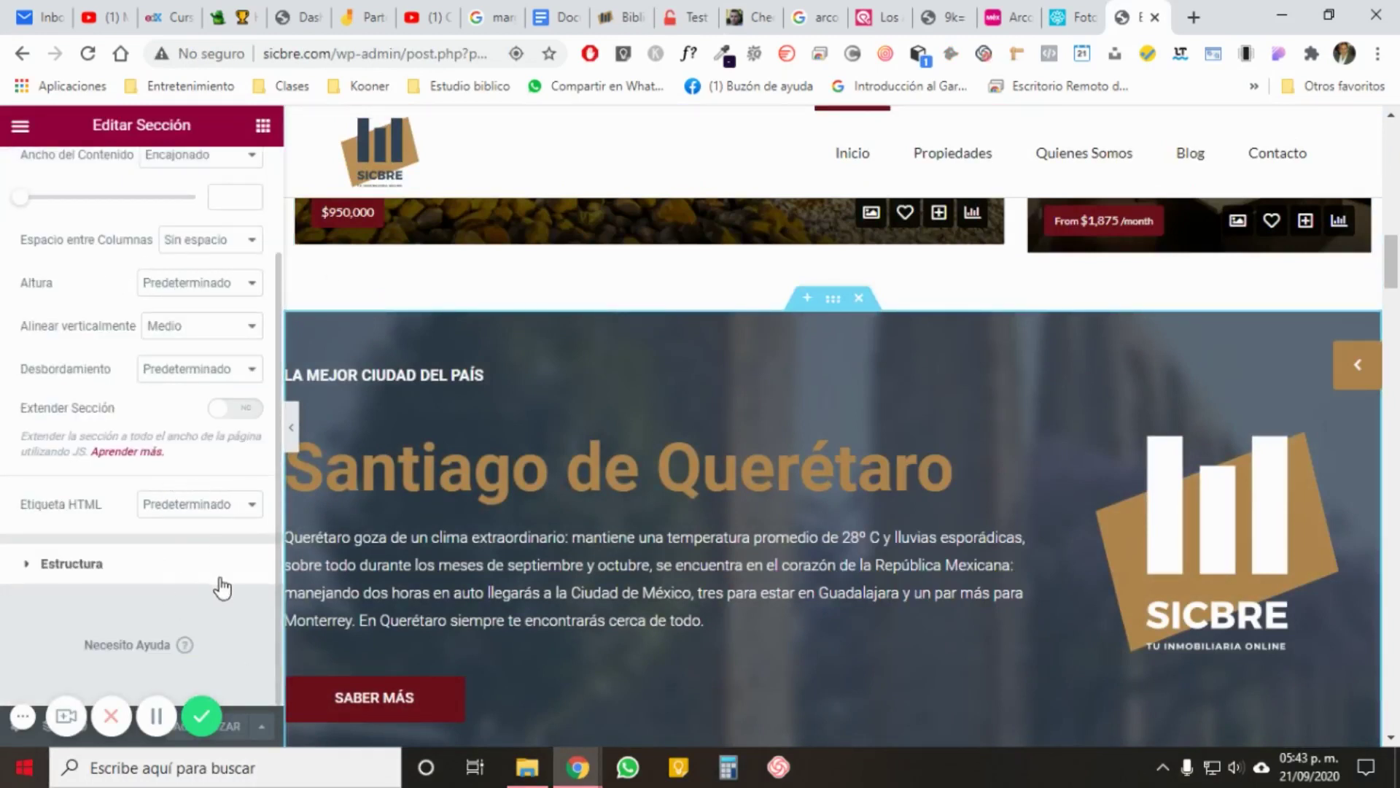
scroll(222, 587, up, 2)
click(141, 179)
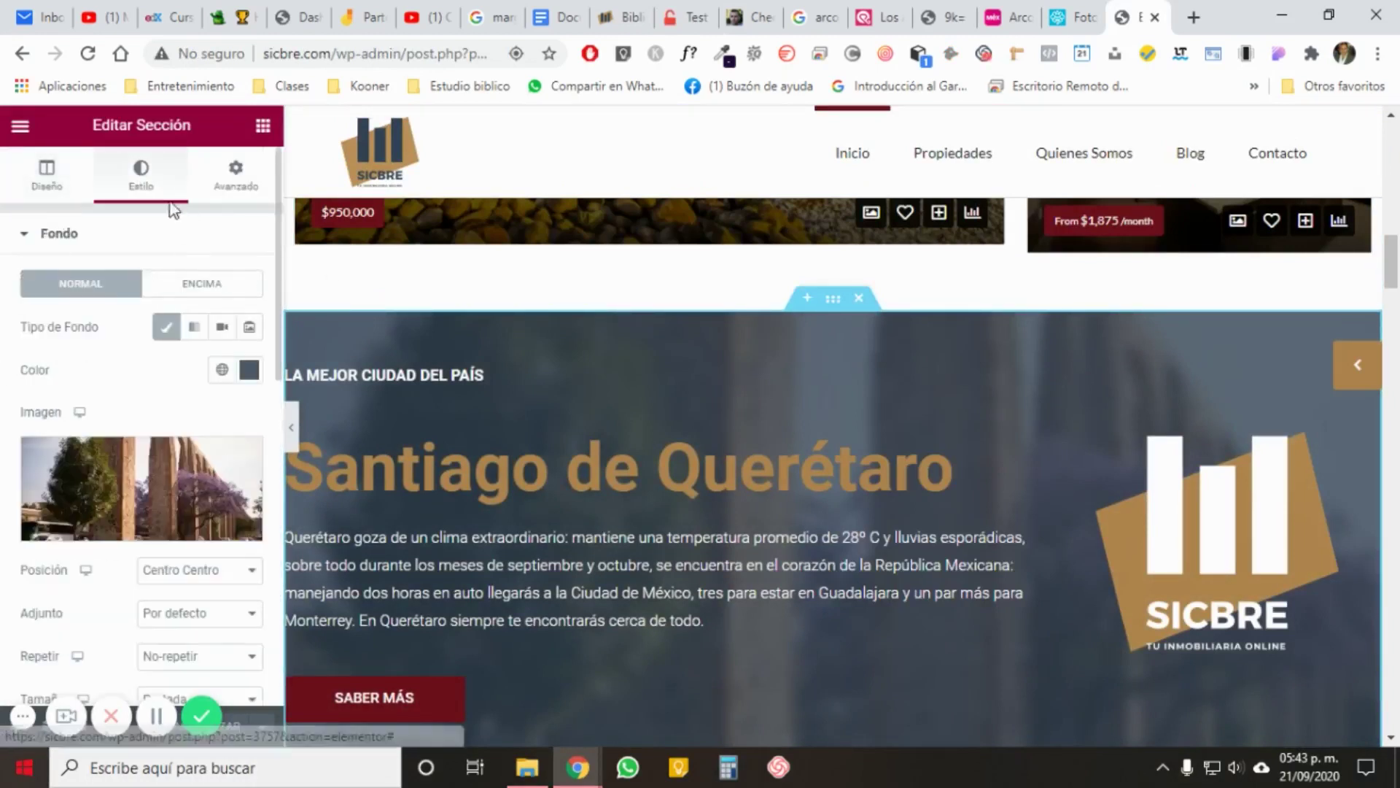
click(241, 457)
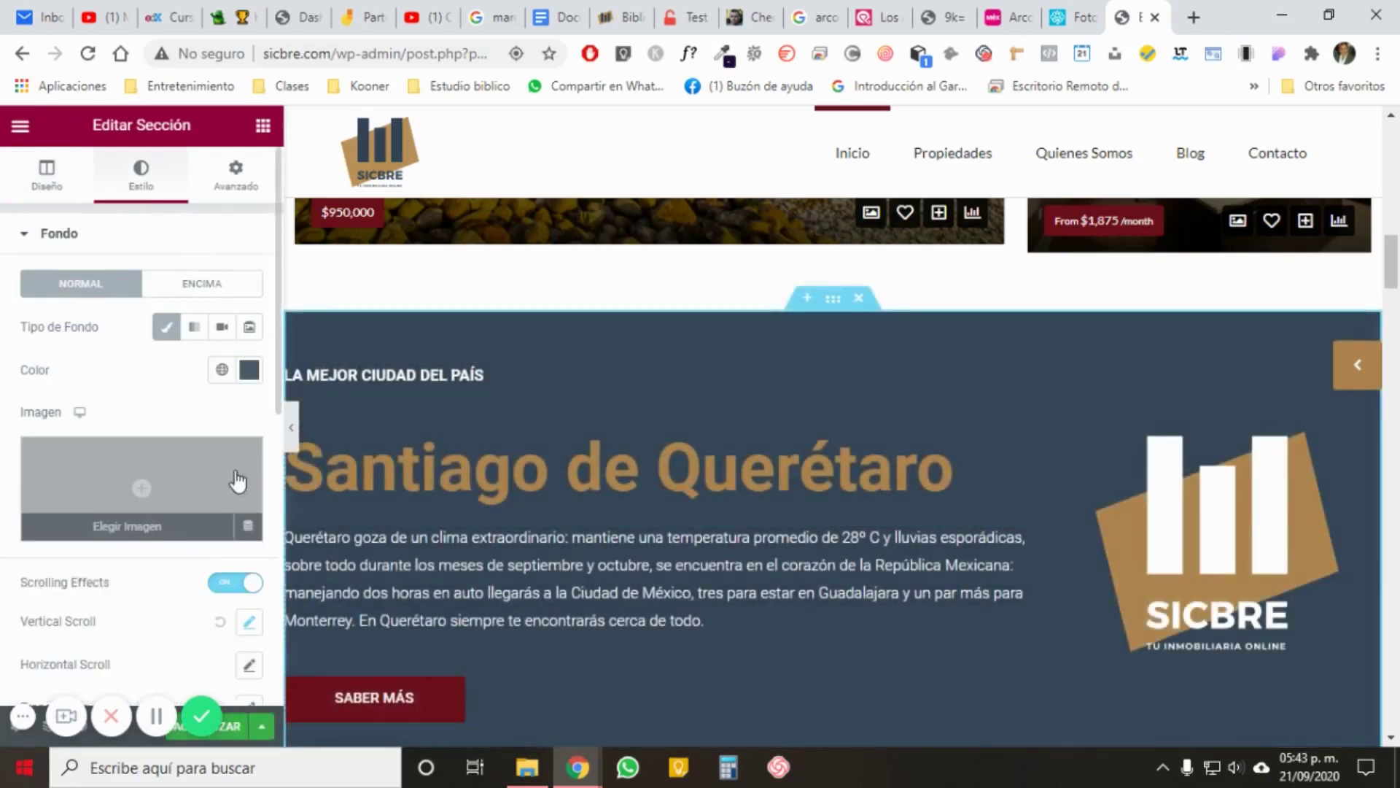
Step: Set arcos-de-queretaro.jpg from the media library as the Santiago de Querétaro section's background image and update the page
click(142, 501)
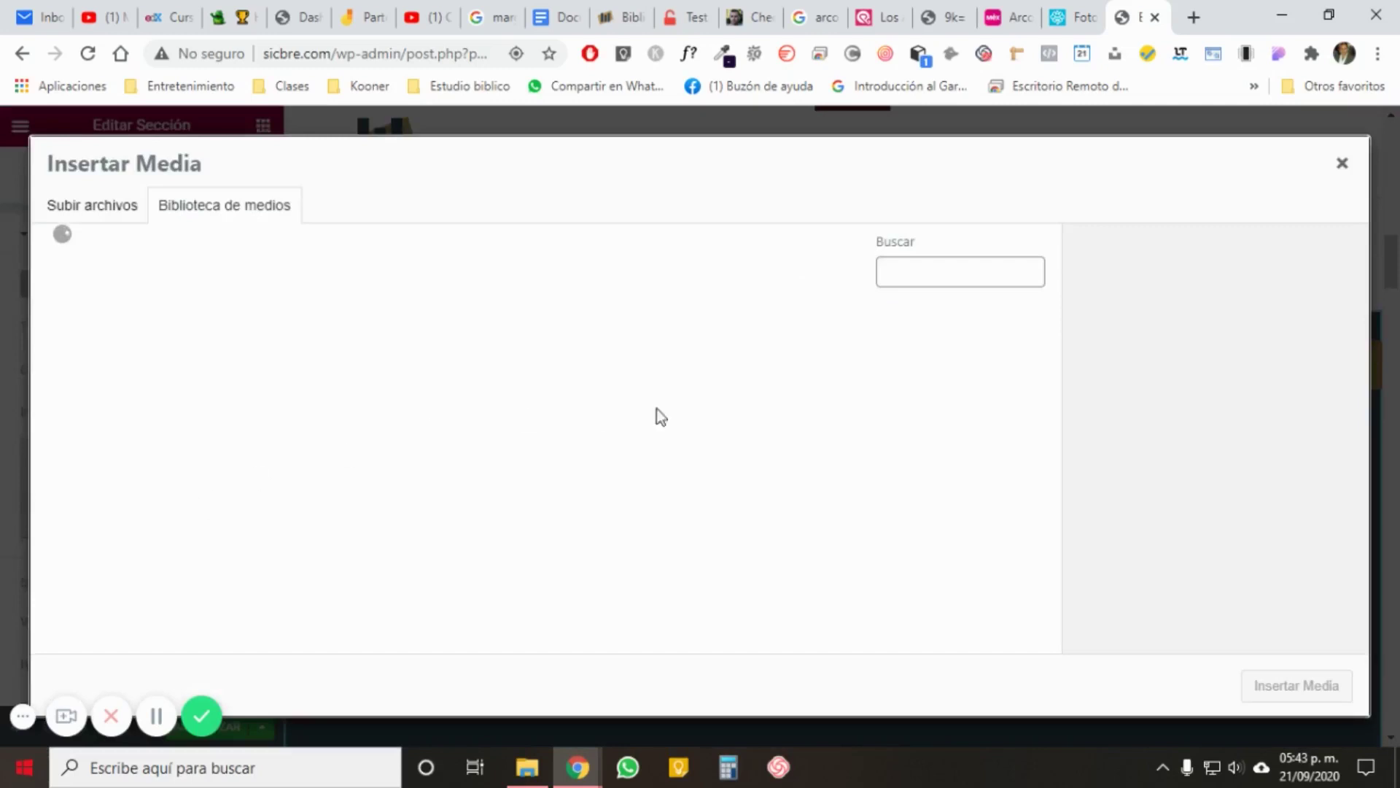
click(86, 361)
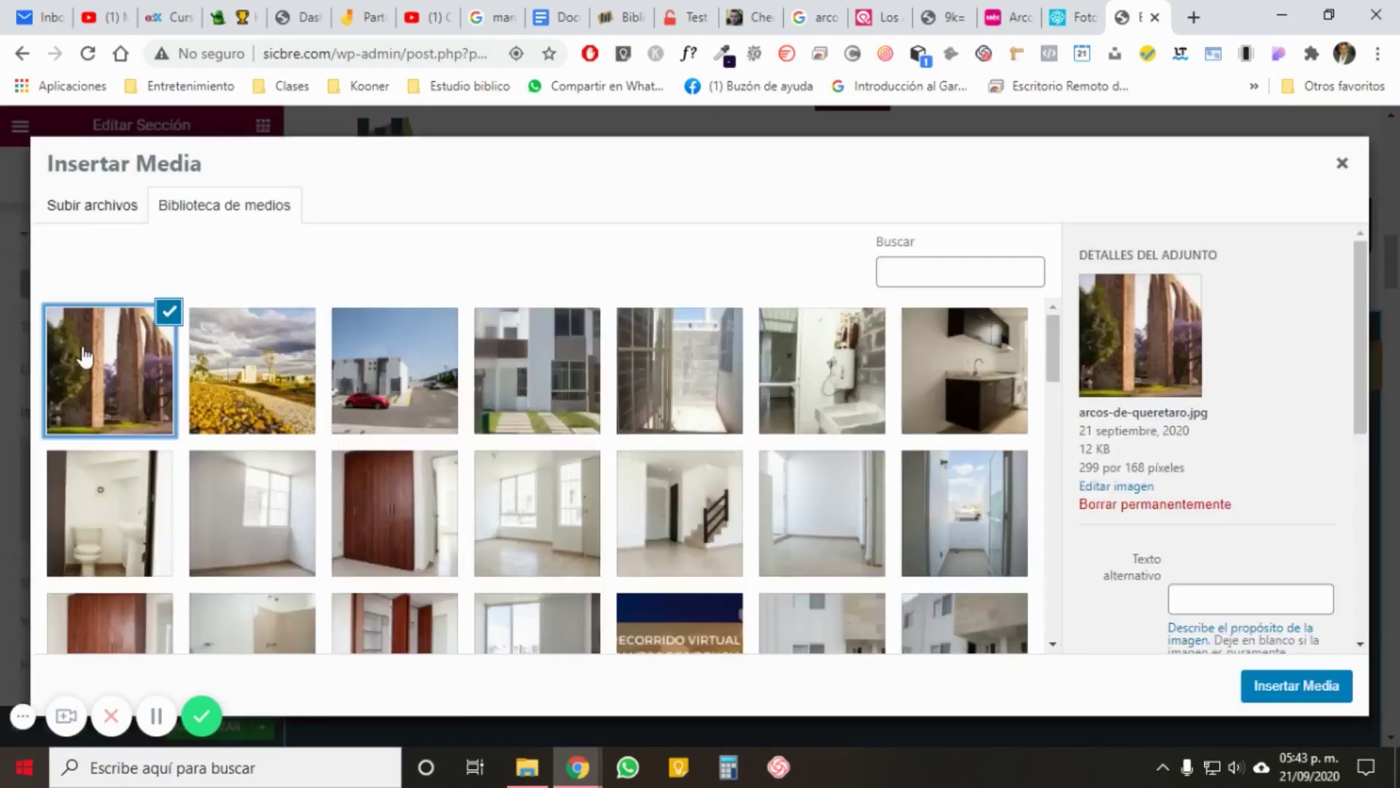
click(1327, 695)
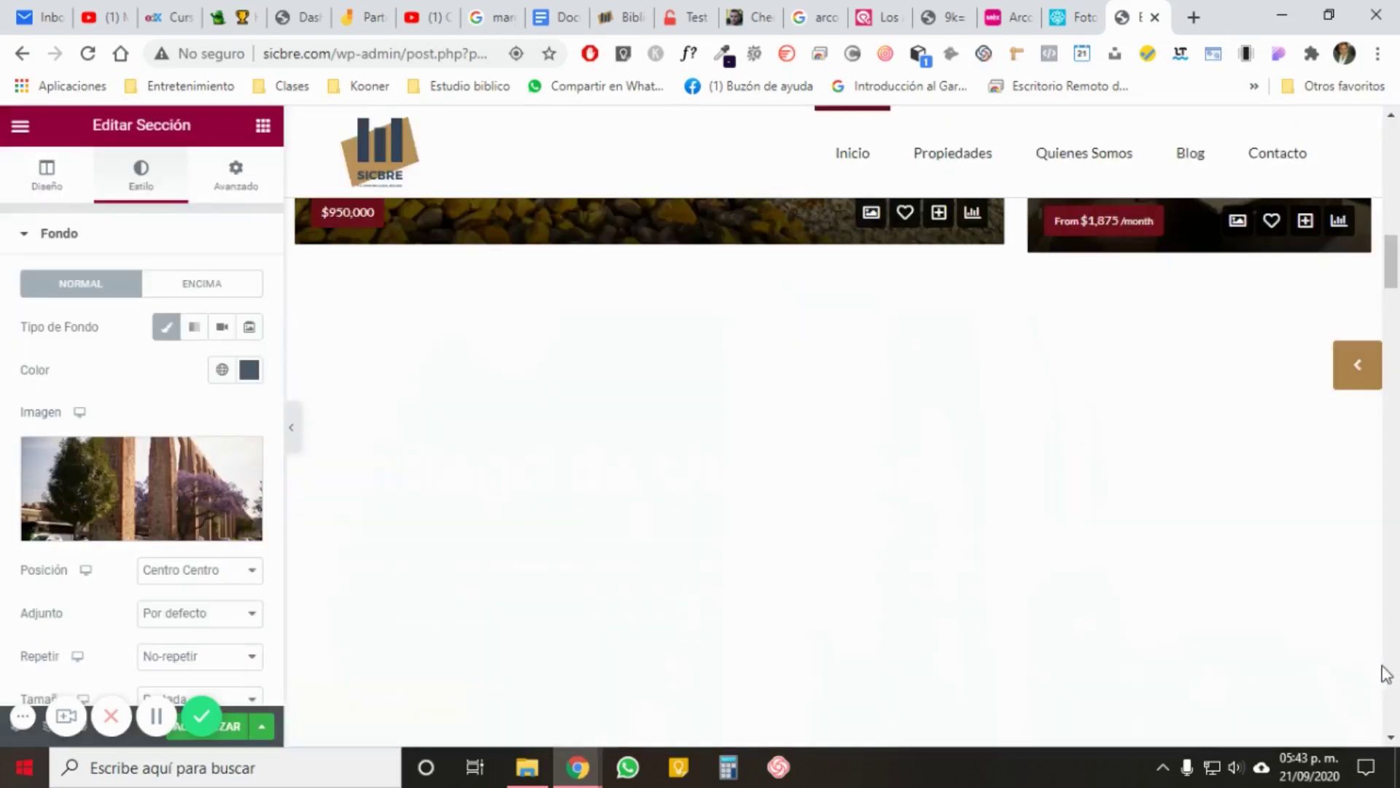
scroll(1171, 514, down, 3)
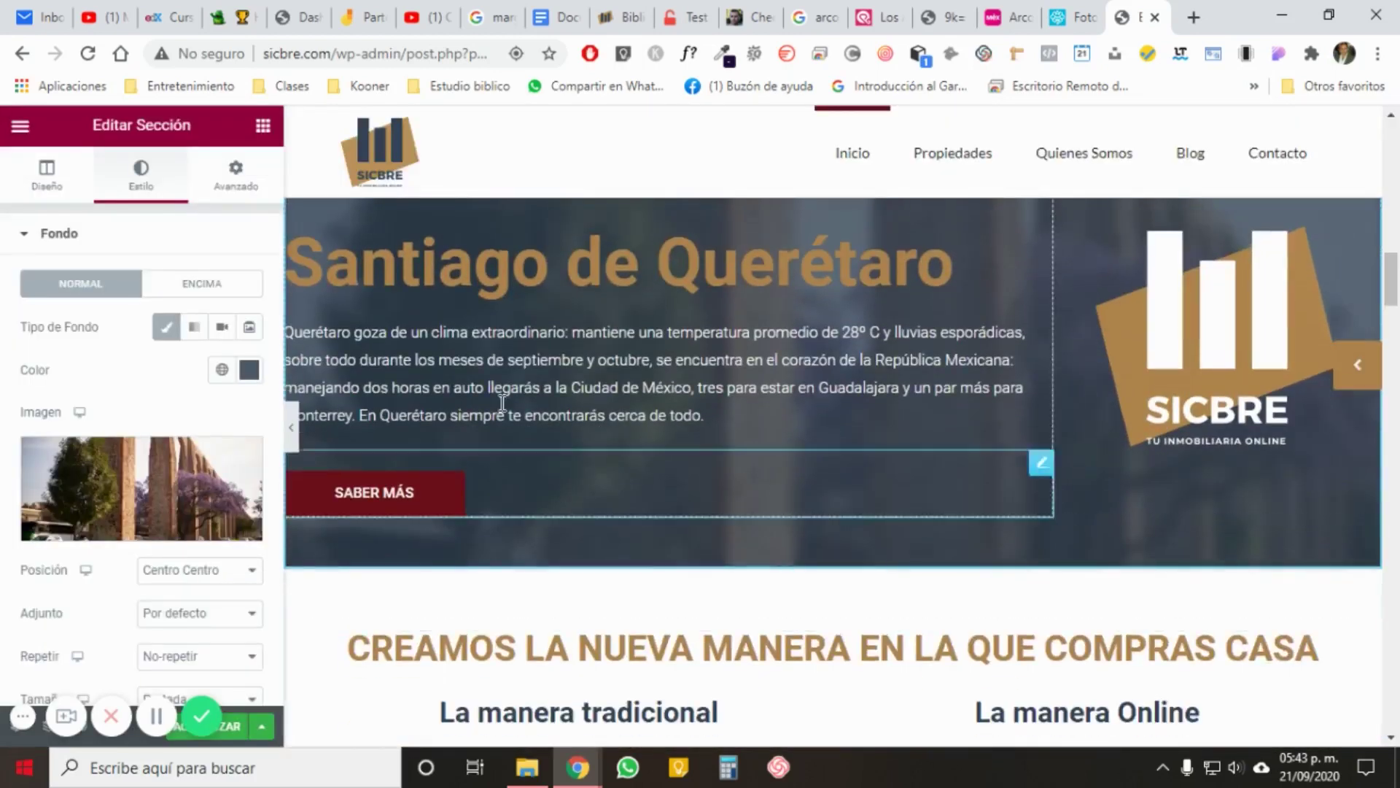
click(238, 736)
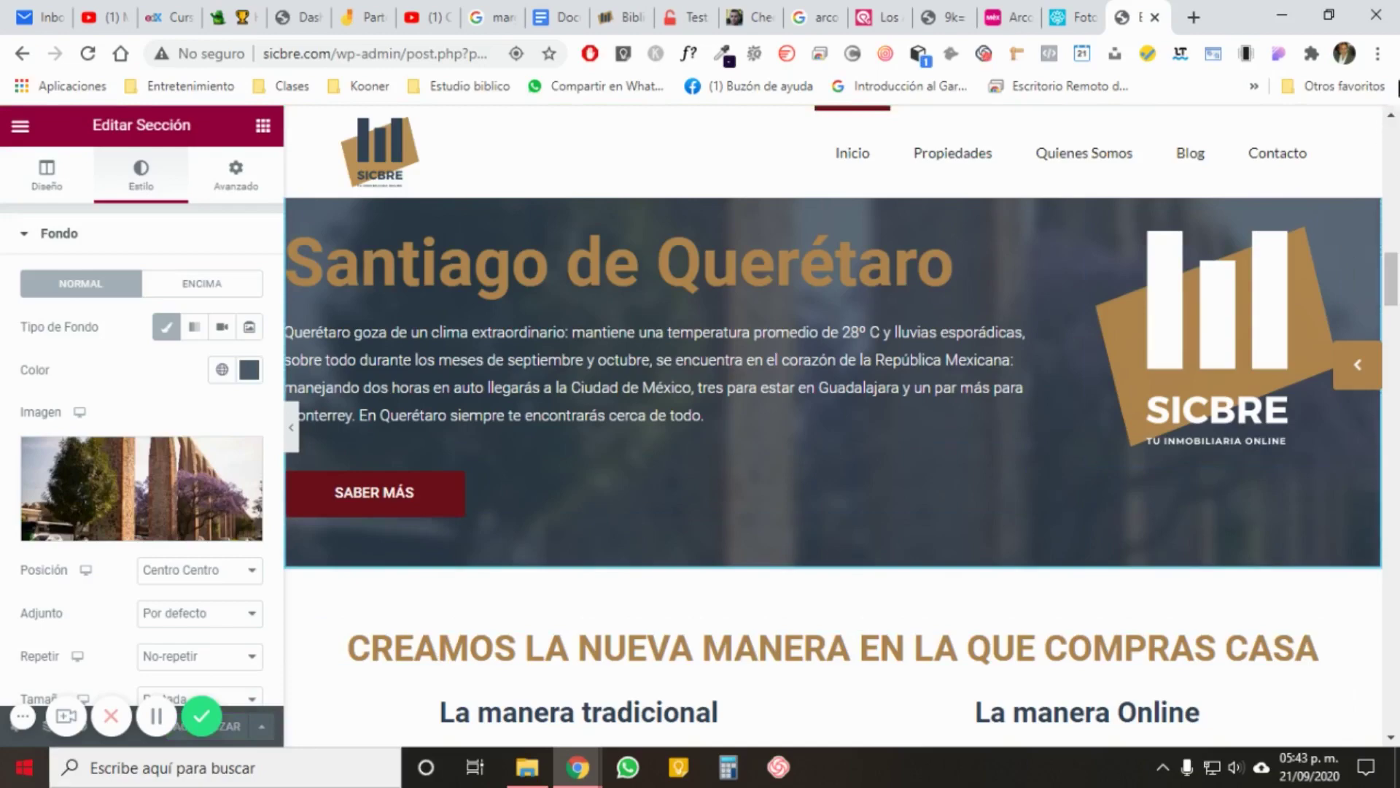
Step: Load sicbre.com in a new incognito window to check the site's padlock
click(1377, 54)
click(1174, 137)
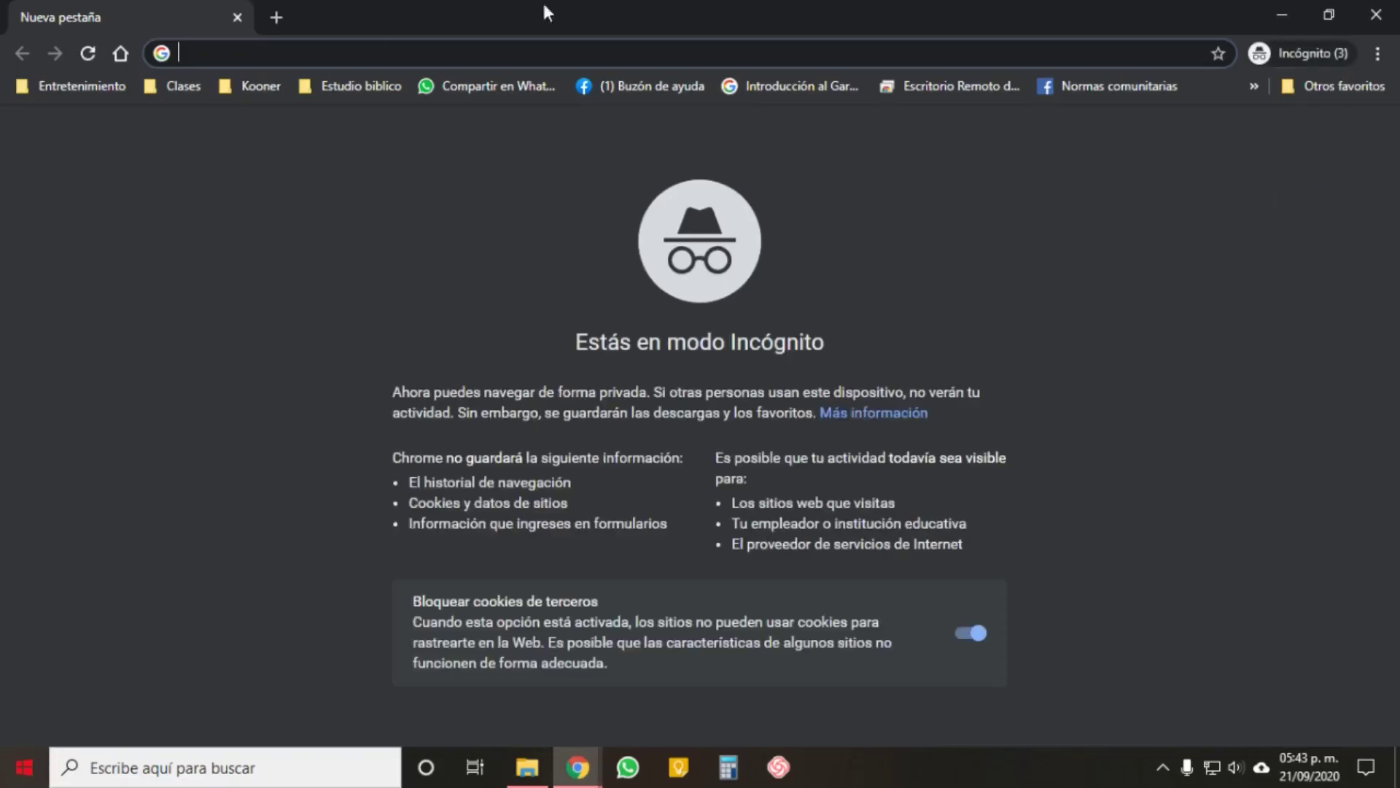
text(si)
key(Return)
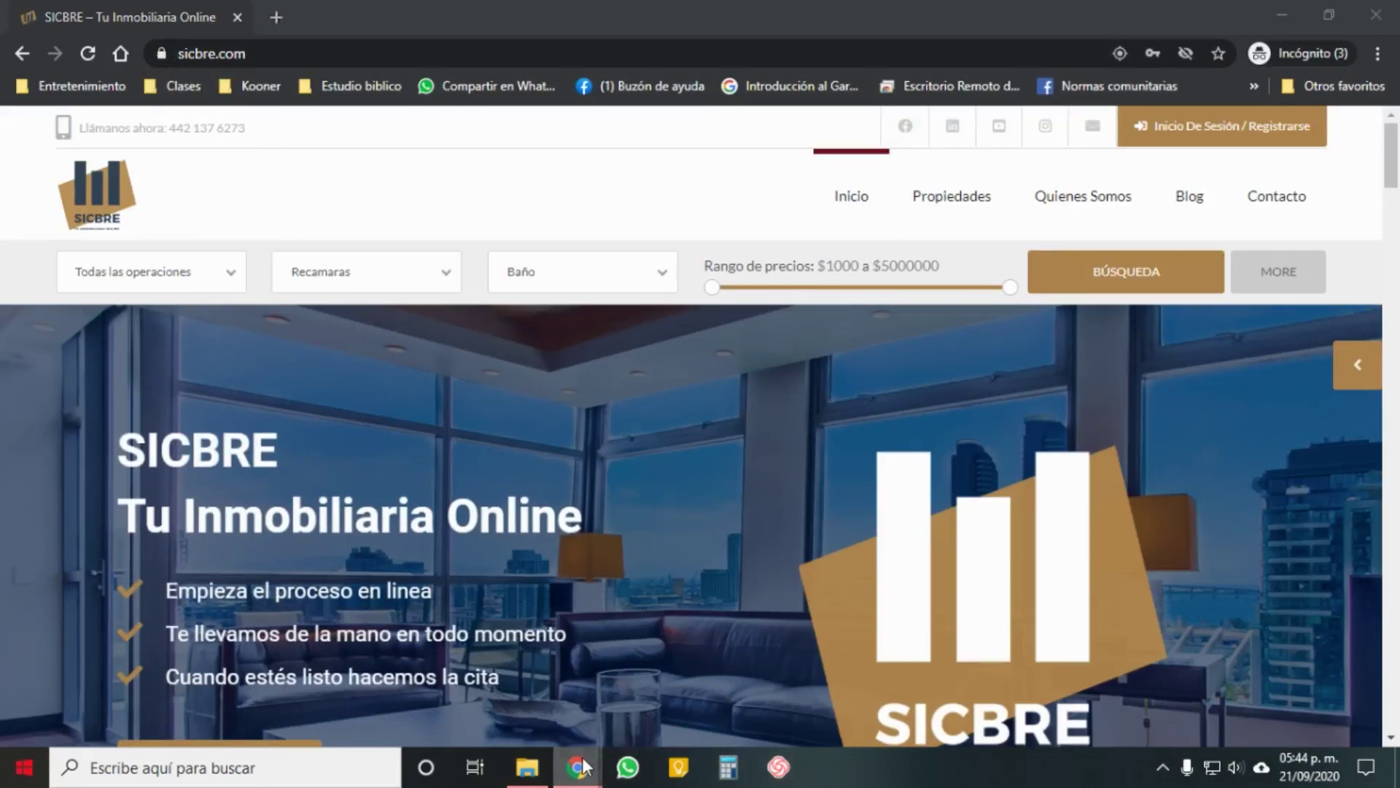
mouse_move(578, 766)
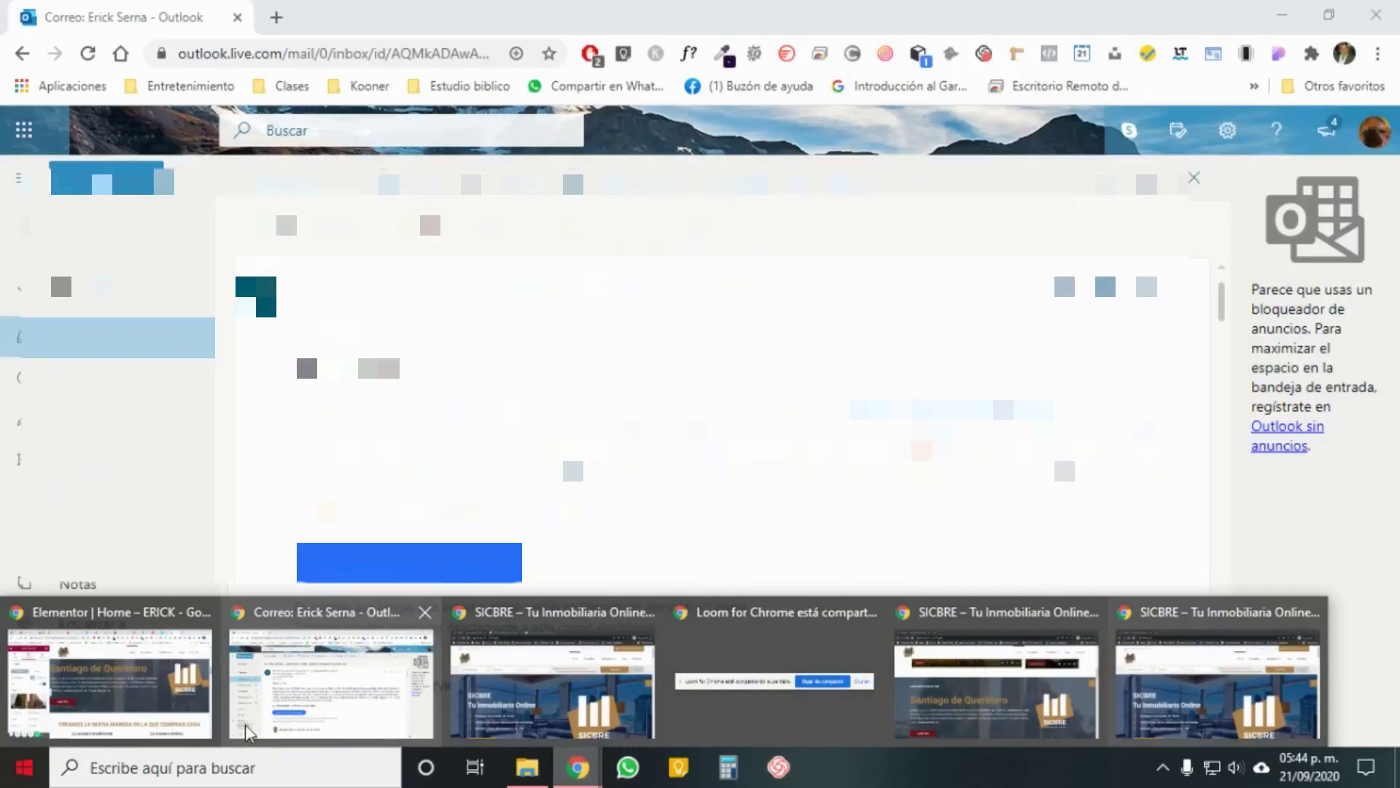